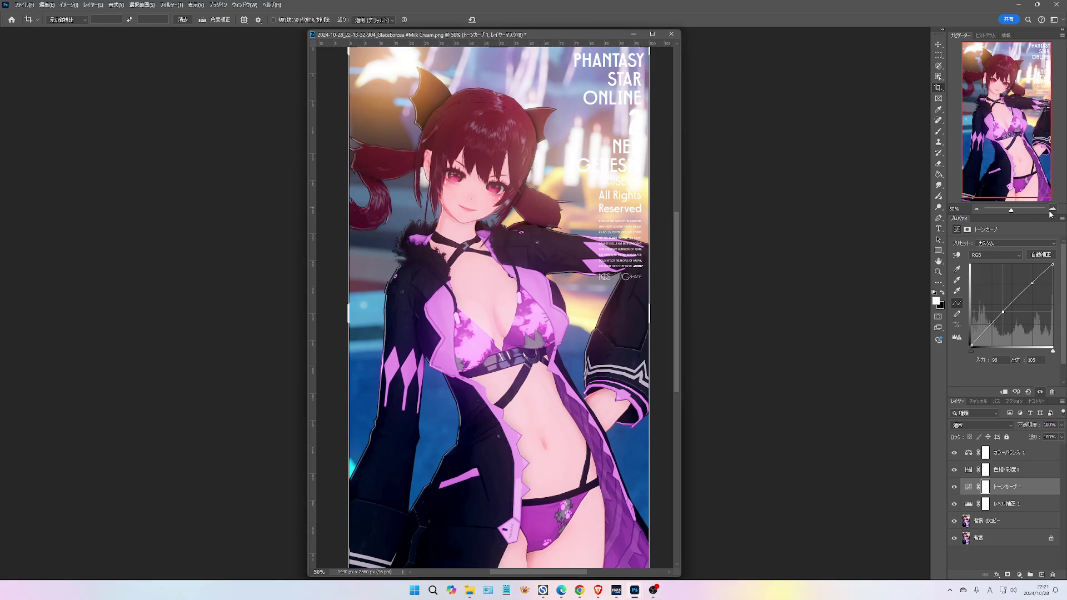
Step: Inspect the retouched portrait's details at 100% magnification, then view the whole composition at 50%
{"action": "left_click", "coordinate": [1050, 213]}
{"action": "left_click", "coordinate": [1050, 212]}
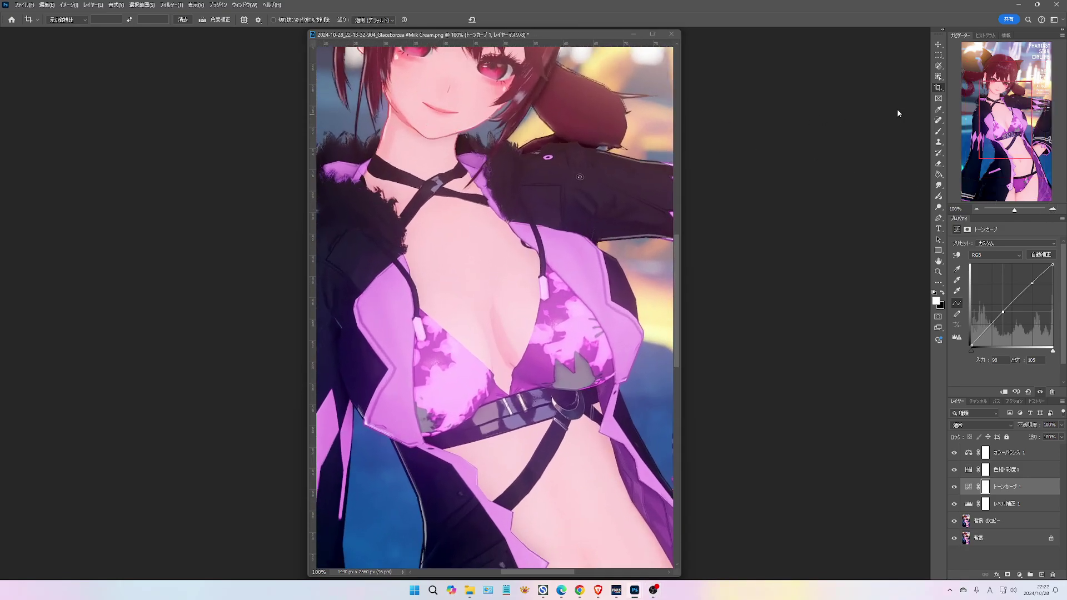
{"action": "mouse_move", "coordinate": [999, 98]}
{"action": "left_mouse_down"}
{"action": "mouse_move", "coordinate": [992, 88]}
{"action": "mouse_move", "coordinate": [1004, 109]}
{"action": "left_mouse_up"}
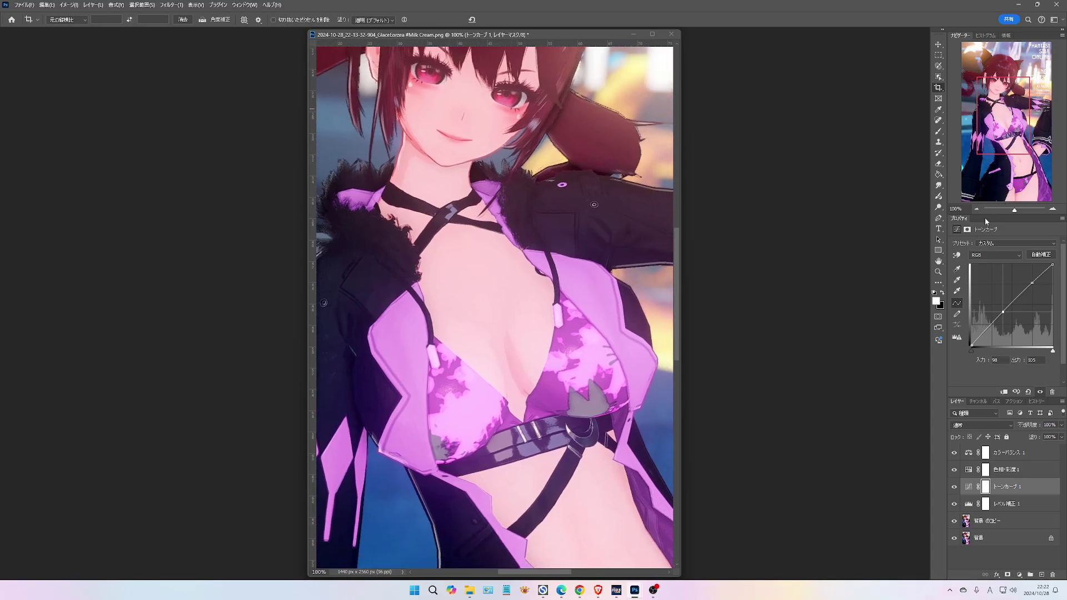
{"action": "left_click", "coordinate": [975, 212]}
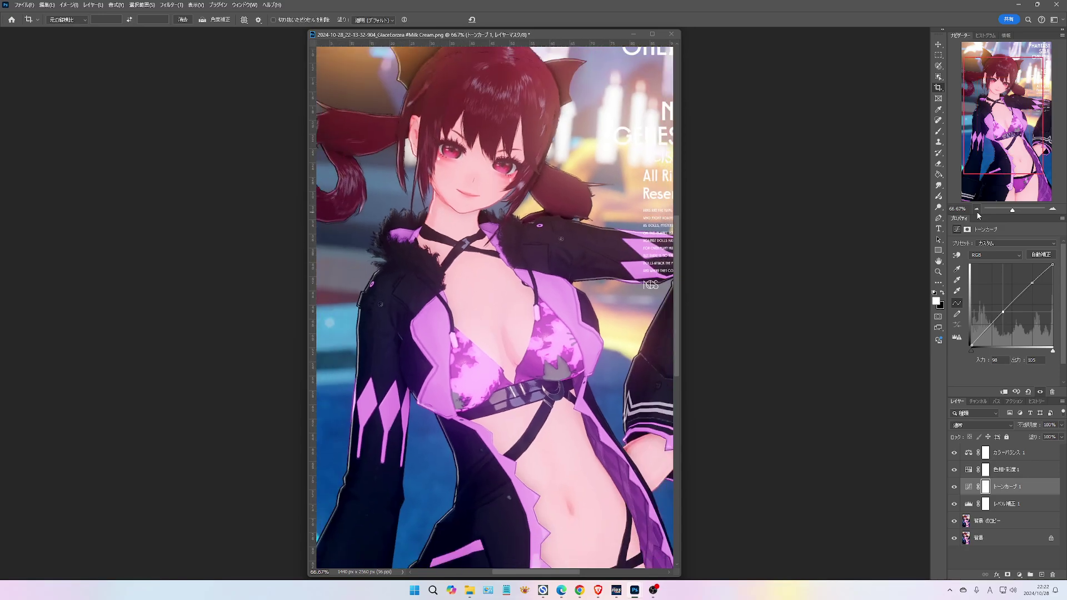
{"action": "left_click", "coordinate": [975, 211]}
{"action": "left_click_drag", "start_coordinate": [1002, 125], "coordinate": [1006, 123]}
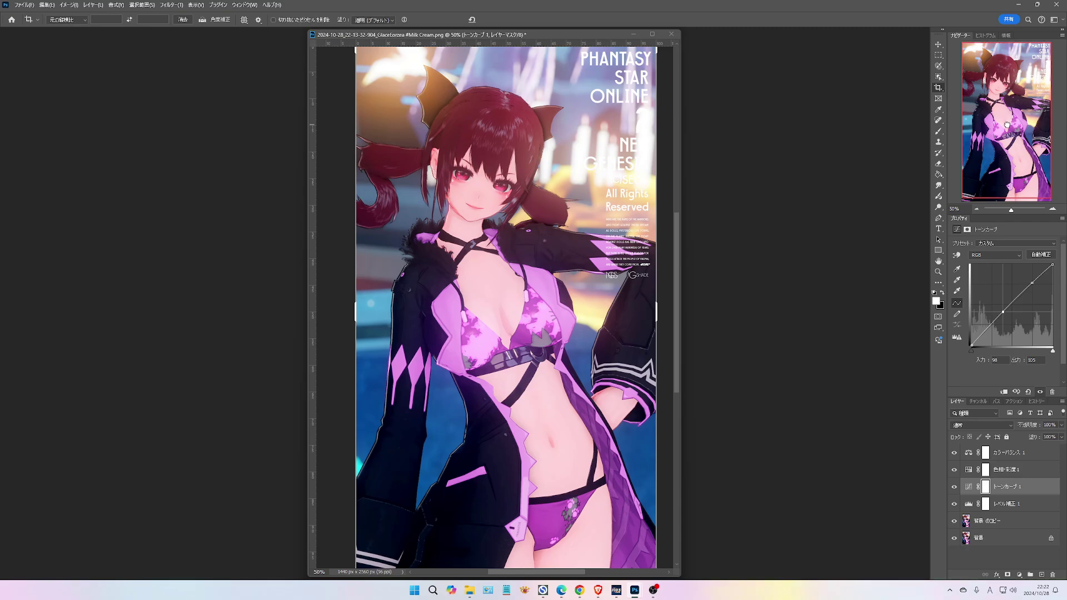
{"action": "left_click_drag", "start_coordinate": [1005, 123], "coordinate": [1007, 126]}
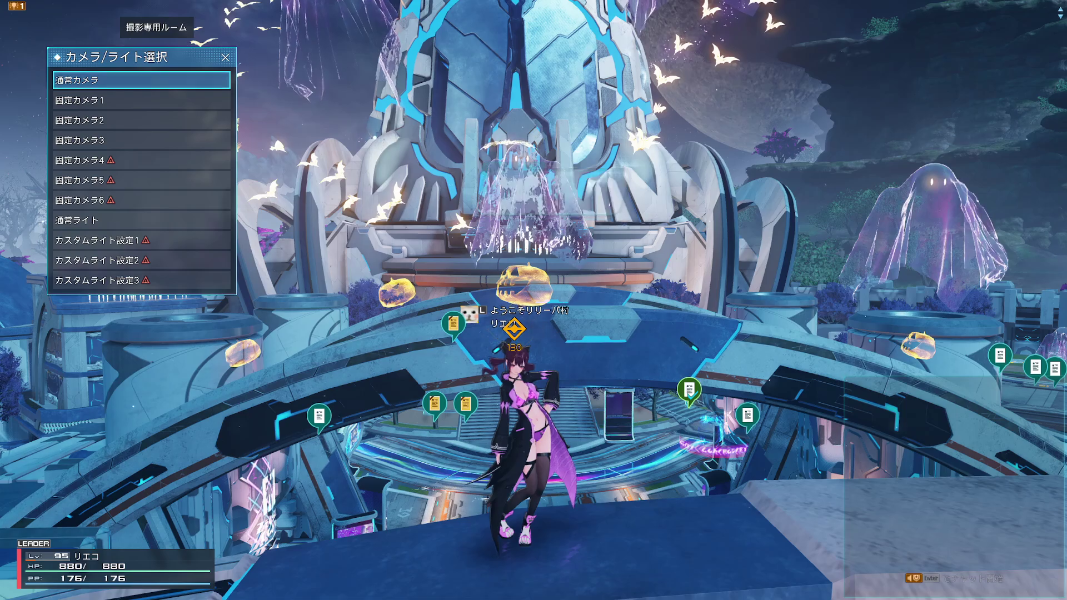
Step: Switch to the game and set the photo room's camera to fixed camera 1 (固定カメラ1)
{"action": "key", "text": "Escape"}
{"action": "key", "text": "q"}
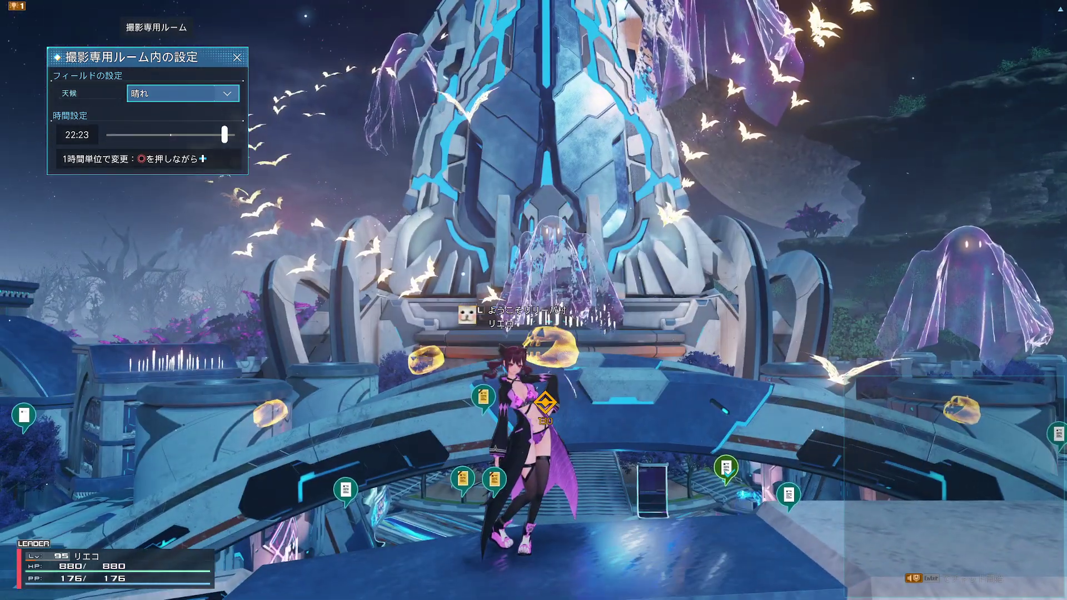
{"action": "key", "text": "Escape"}
{"action": "key", "text": "q"}
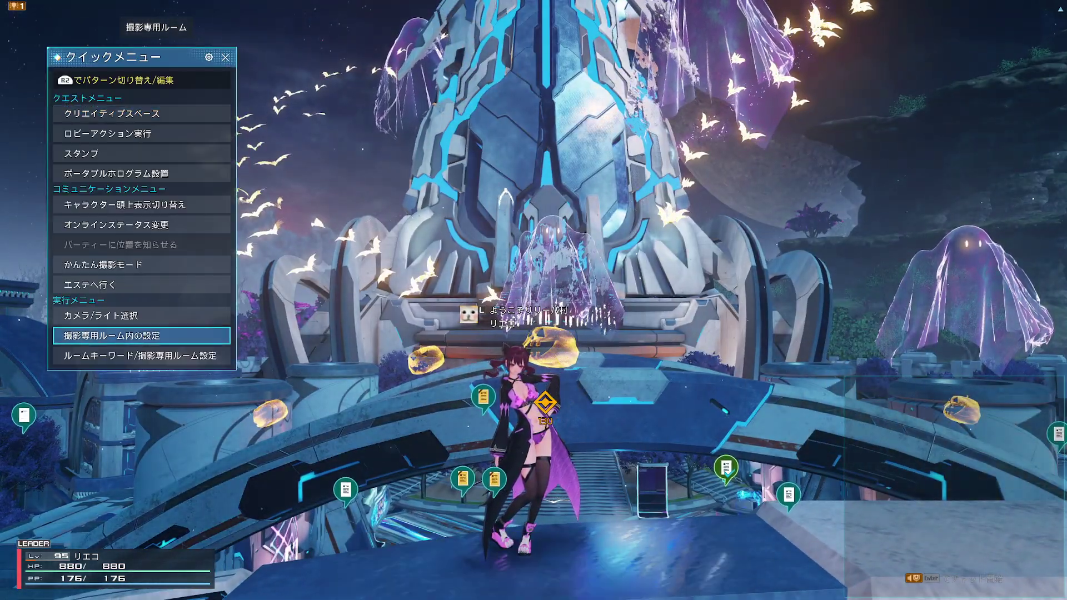
{"action": "key", "text": "Up"}
{"action": "key", "text": "Return"}
{"action": "key", "text": "Down"}
{"action": "key", "text": "Return"}
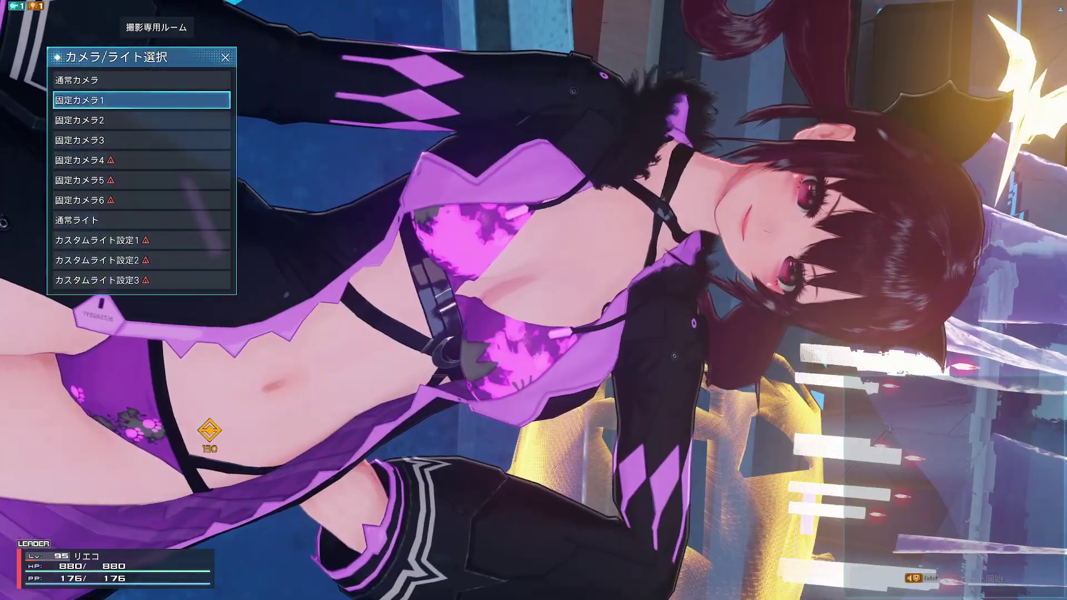
{"action": "key", "text": "Escape"}
Step: Load the Off shader preset and enable Vertical Previewer and Composition with the shaders active
{"action": "key", "text": "Home"}
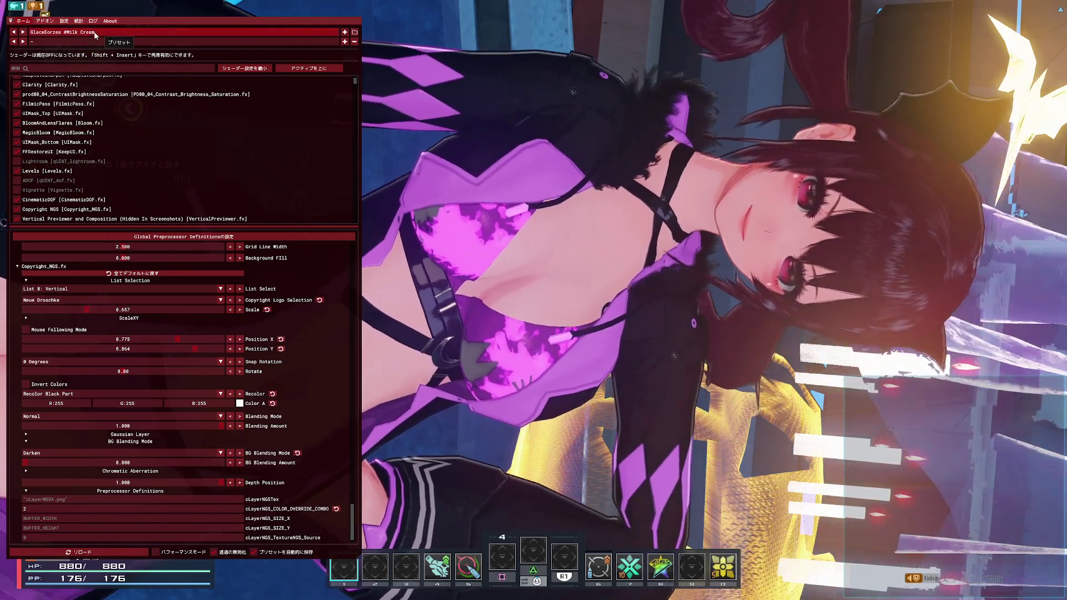
{"action": "left_click", "coordinate": [95, 32]}
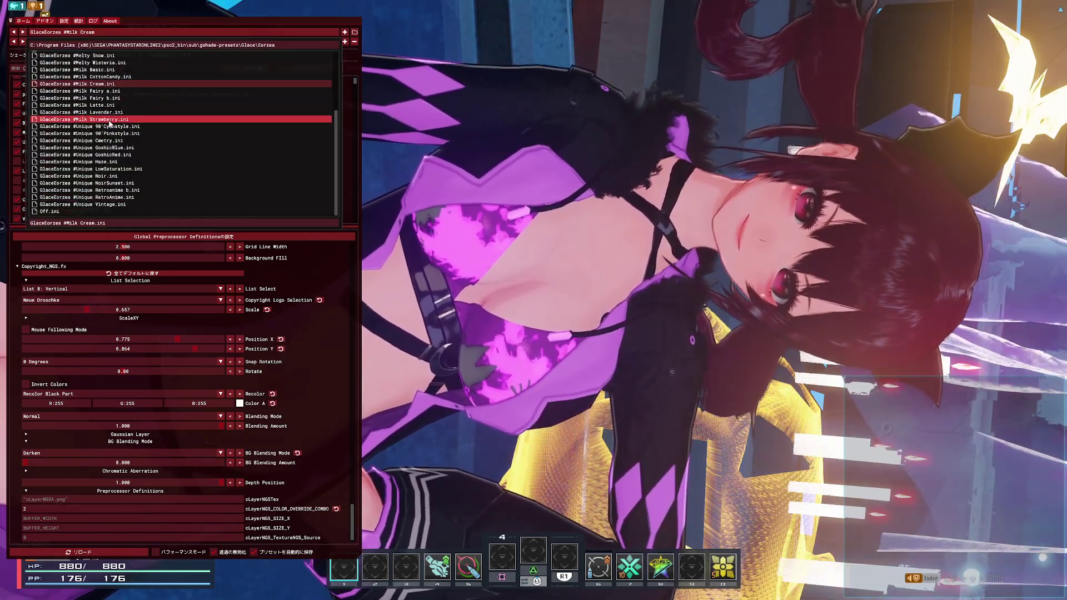
{"action": "key", "text": "shift+Insert"}
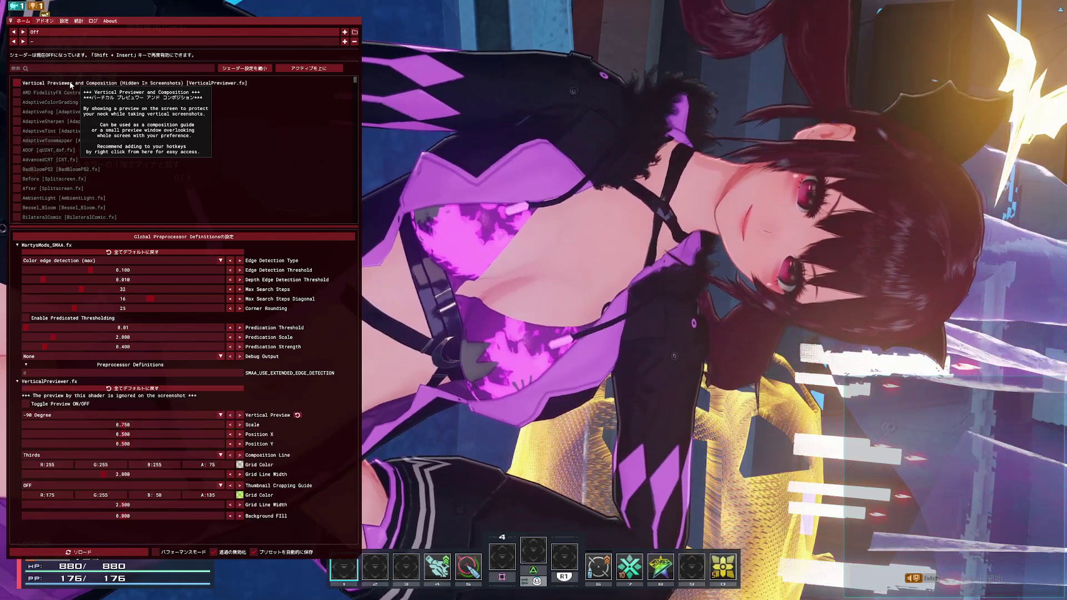
{"action": "key", "text": "shift+Insert"}
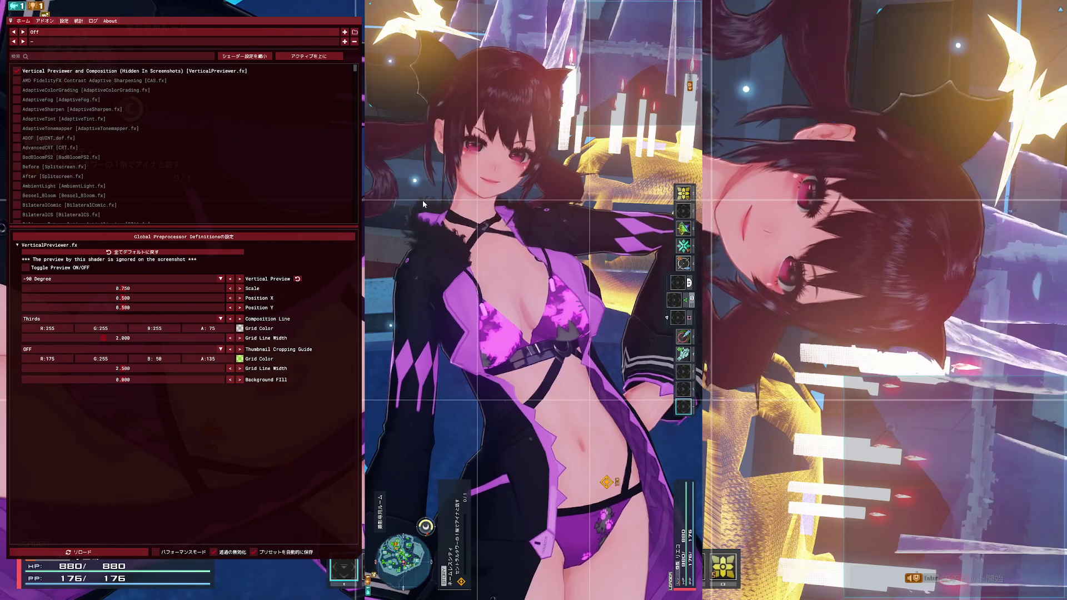
{"action": "key", "text": "Home"}
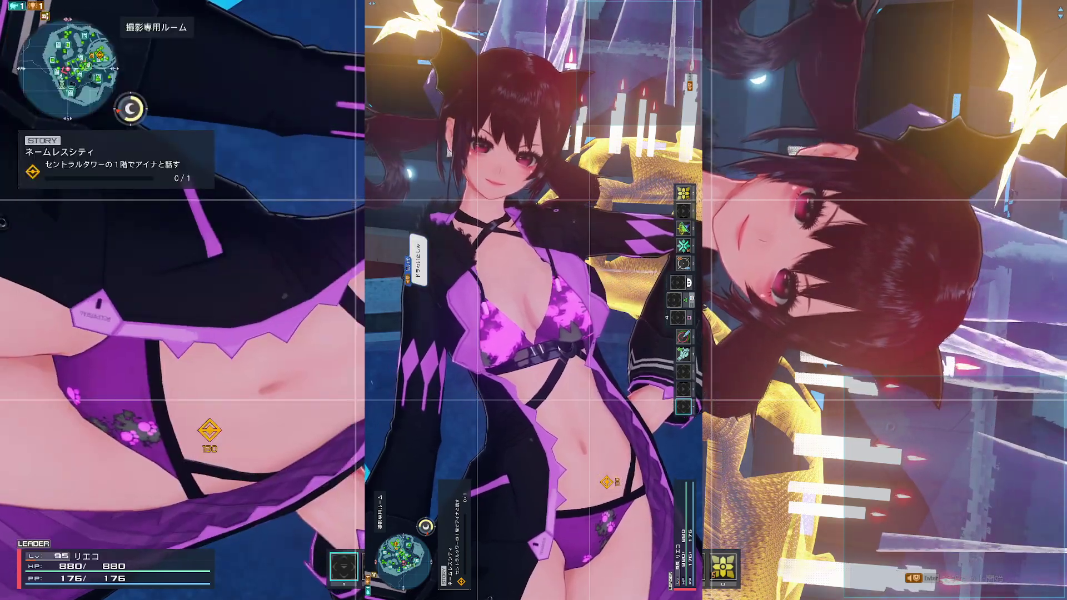
{"action": "key", "text": "Home"}
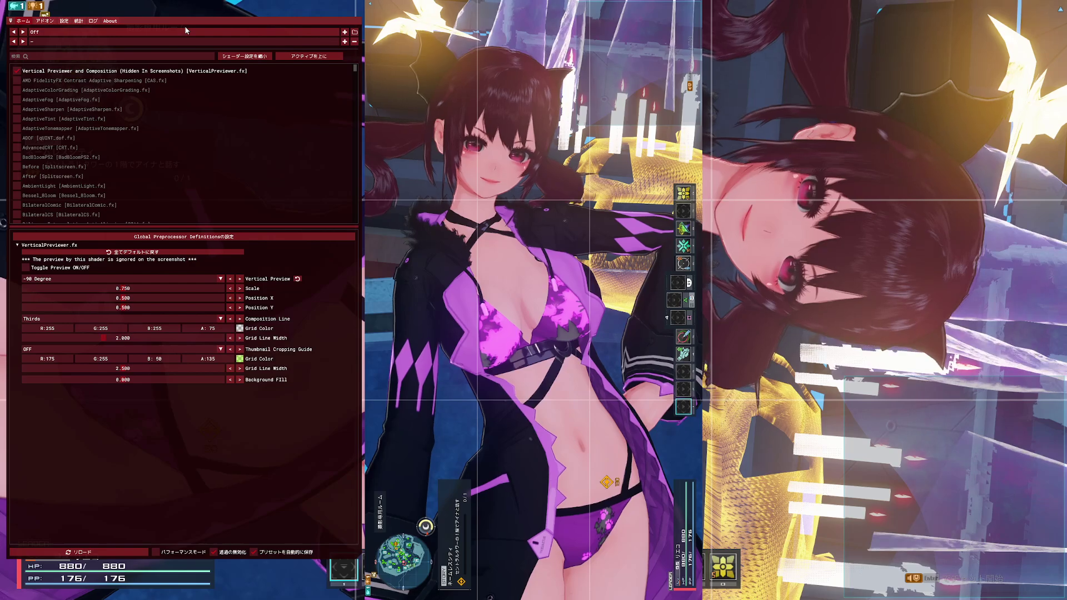
{"action": "key", "text": "Home"}
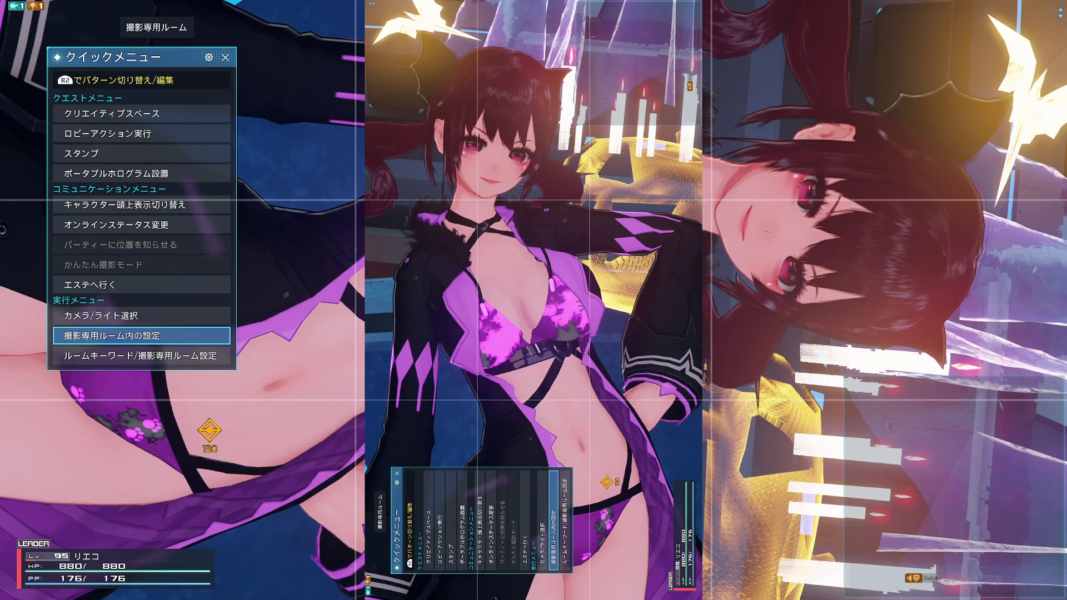
Step: Open custom light setting 1 (カスタムライト設定1) for editing and select its light 1
{"action": "key", "text": "Up"}
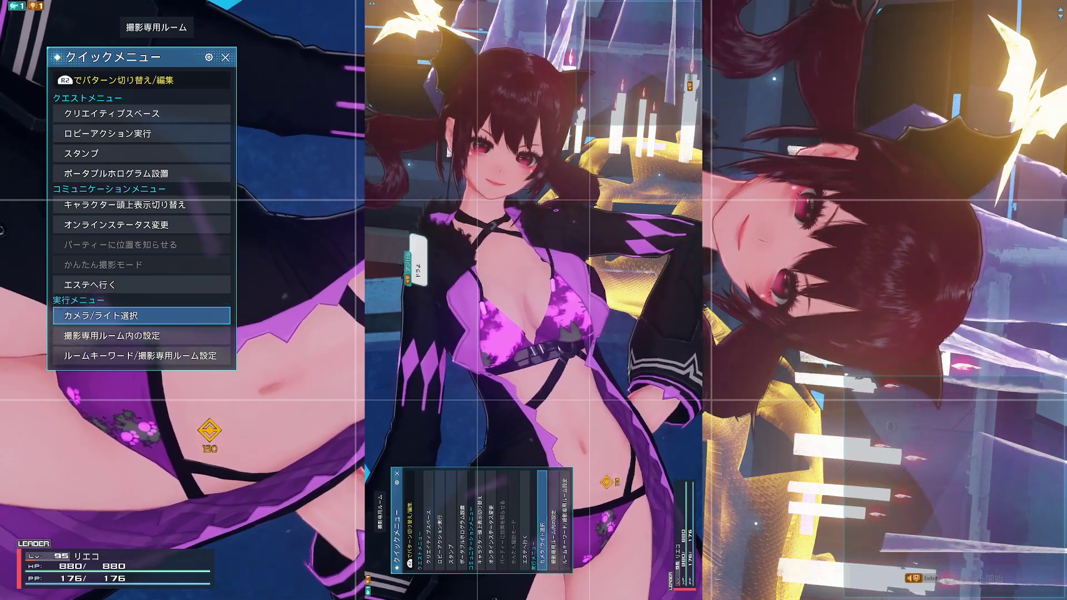
{"action": "key", "text": "Return"}
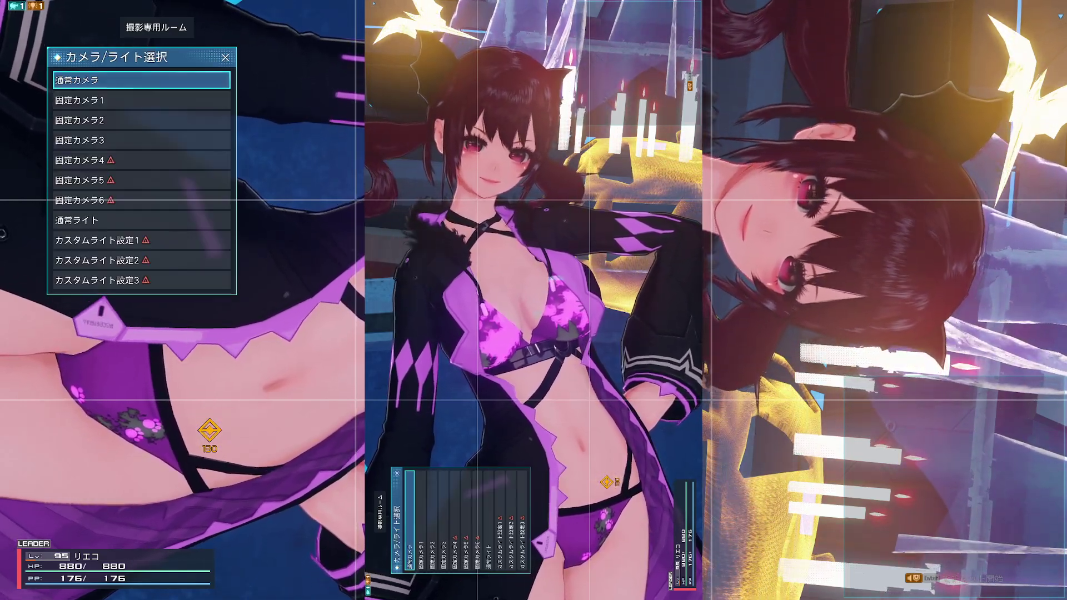
{"action": "key", "text": "Up"}
{"action": "key", "text": "Up"}
{"action": "key", "text": "Up"}
{"action": "key", "text": "Return"}
{"action": "key", "text": "Down"}
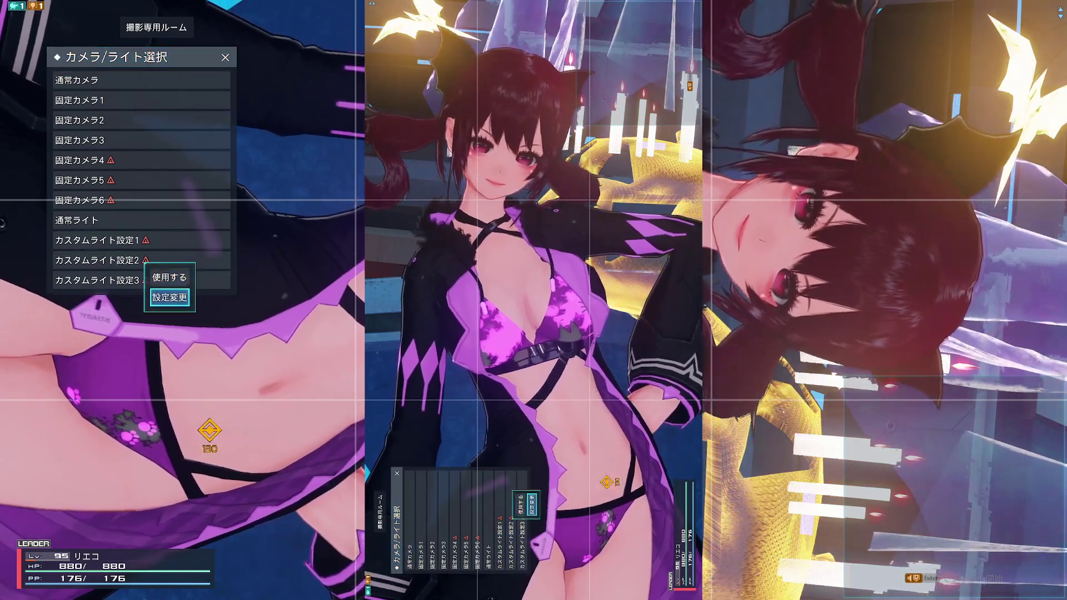
{"action": "key", "text": "Up"}
{"action": "key", "text": "Return"}
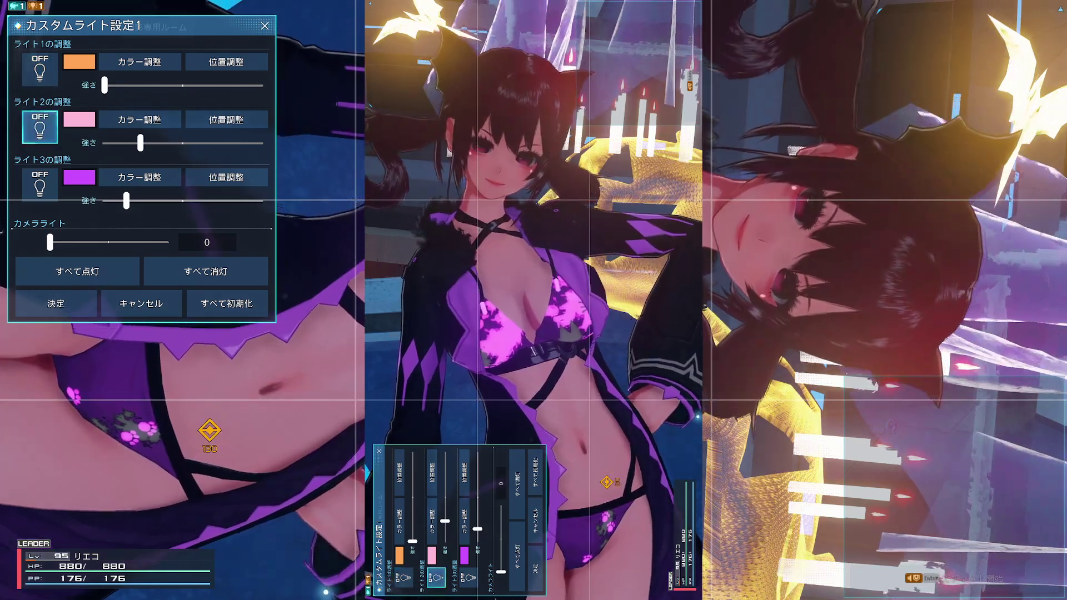
{"action": "key", "text": "Up"}
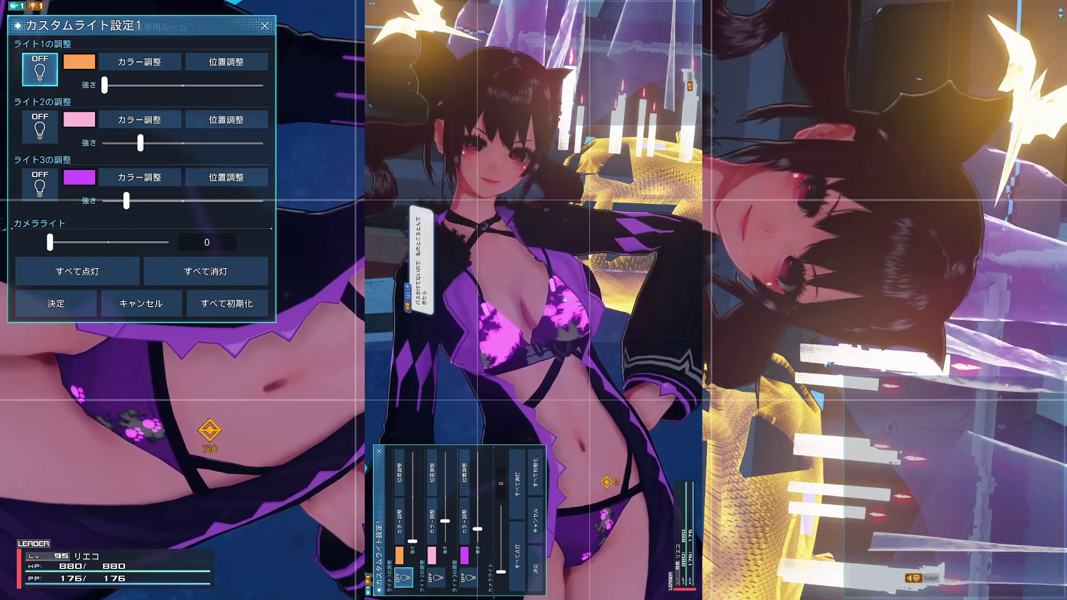
Step: Hide the vertical preview while viewing the placement of light 2, and confirm custom light setting 1 with only light 2 on
{"action": "key", "text": "Home"}
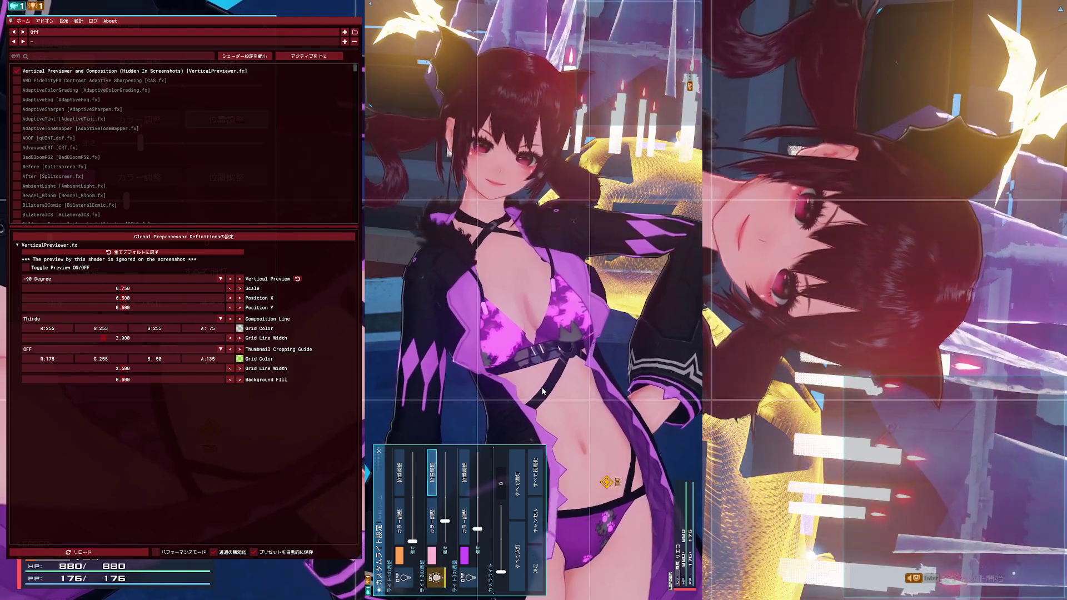
{"action": "key", "text": "shift+Insert"}
{"action": "key", "text": "Home"}
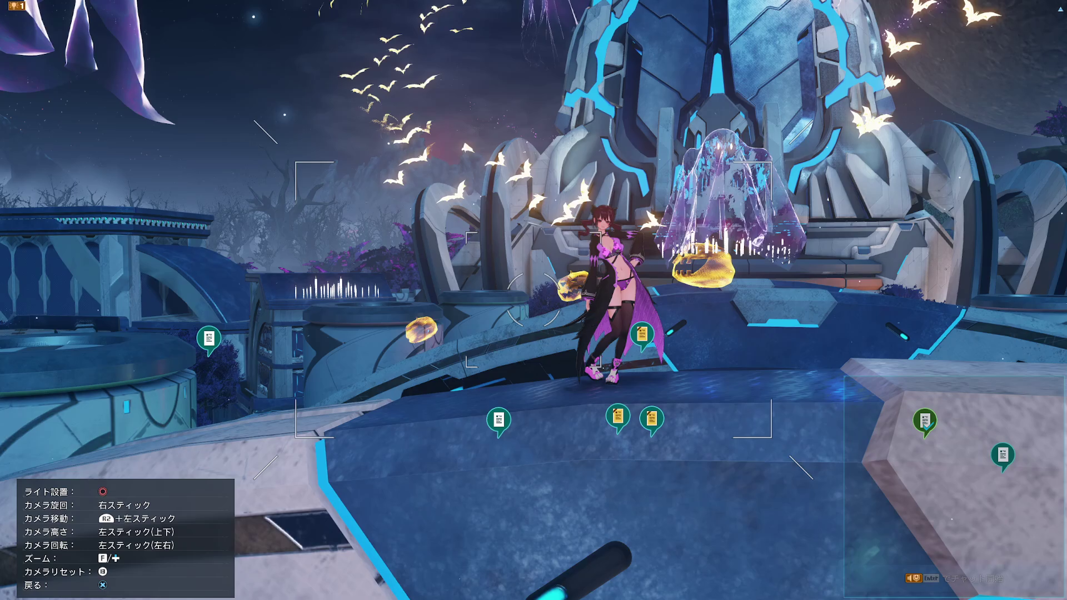
{"action": "key", "text": "Escape"}
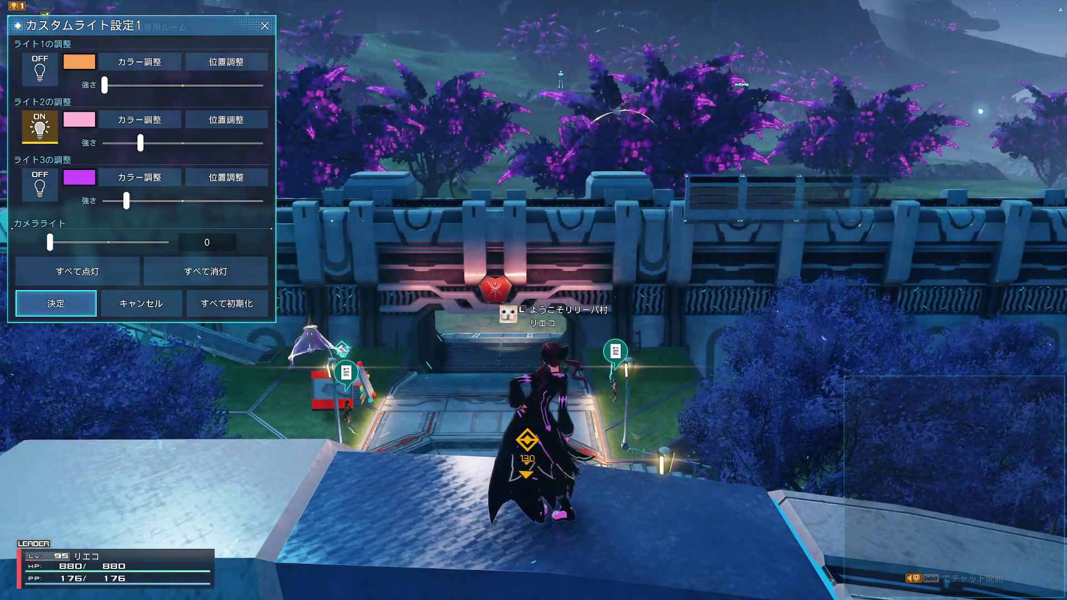
{"action": "key", "text": "Return"}
{"action": "key", "text": "Escape"}
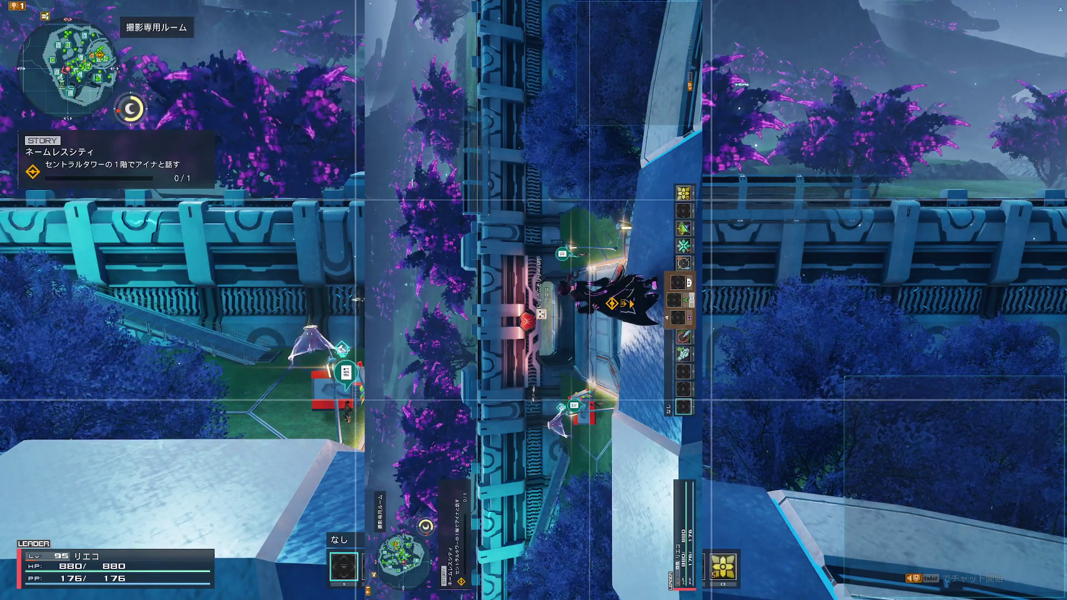
Step: Return the photo room's view to fixed camera 1 (固定カメラ1) with the vertical preview shown
{"action": "key", "text": "Escape"}
{"action": "key", "text": "Return"}
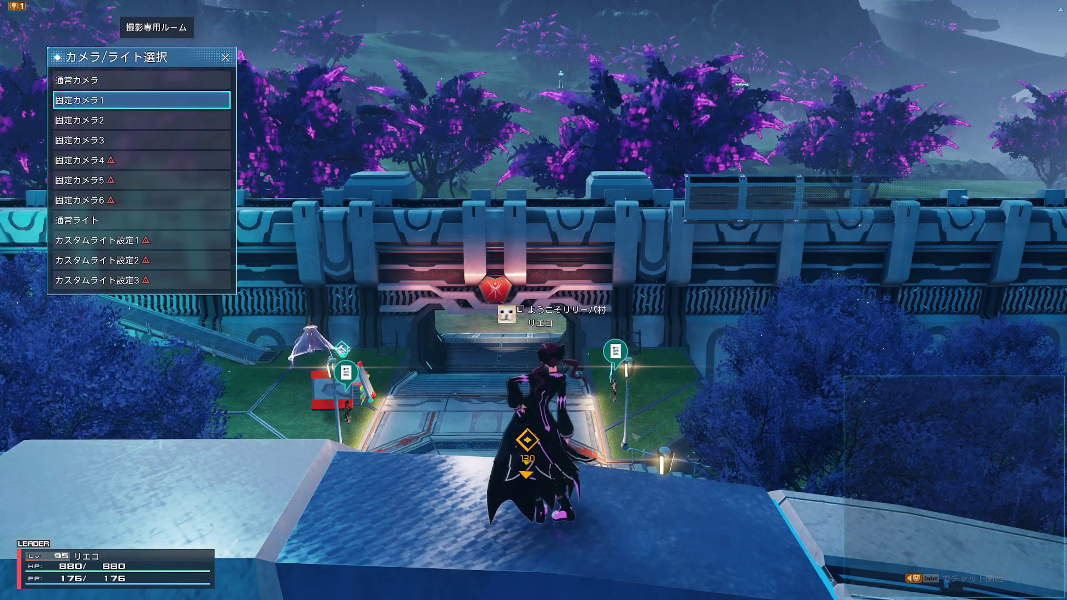
{"action": "key", "text": "Return"}
{"action": "key", "text": "Escape"}
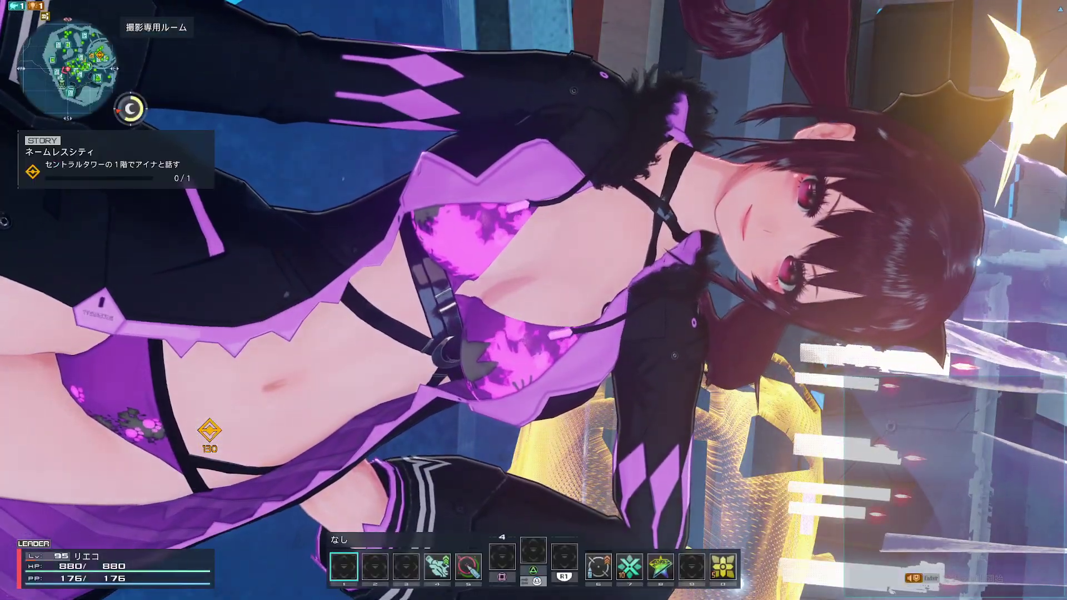
{"action": "key", "text": "Home"}
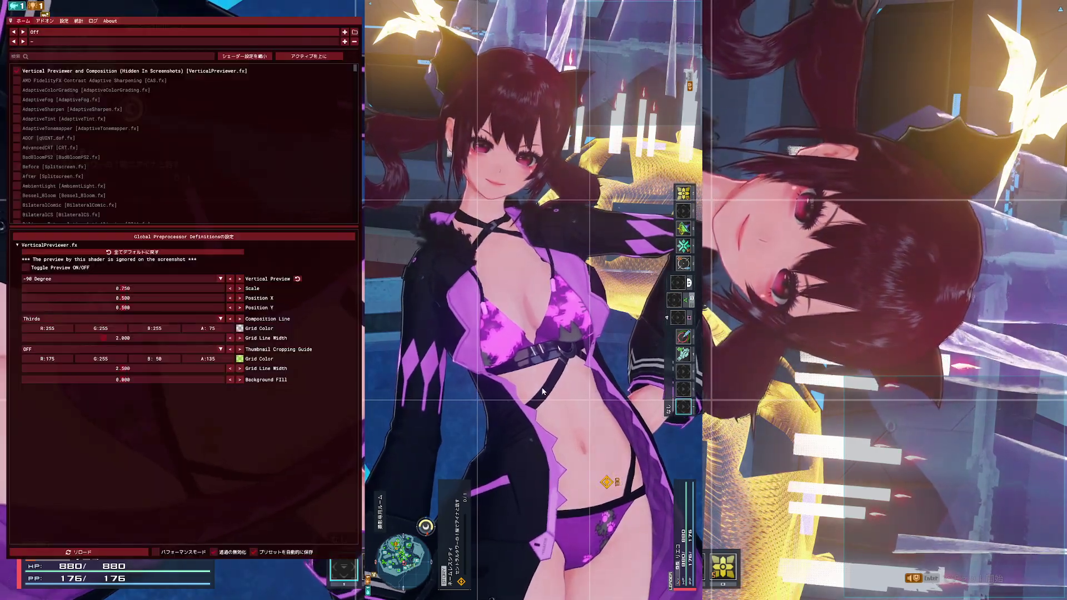
{"action": "key", "text": "Home"}
Step: Reopen custom light setting 1 with only light 1 switched on, and view light 1's color adjustment
{"action": "key", "text": "Escape"}
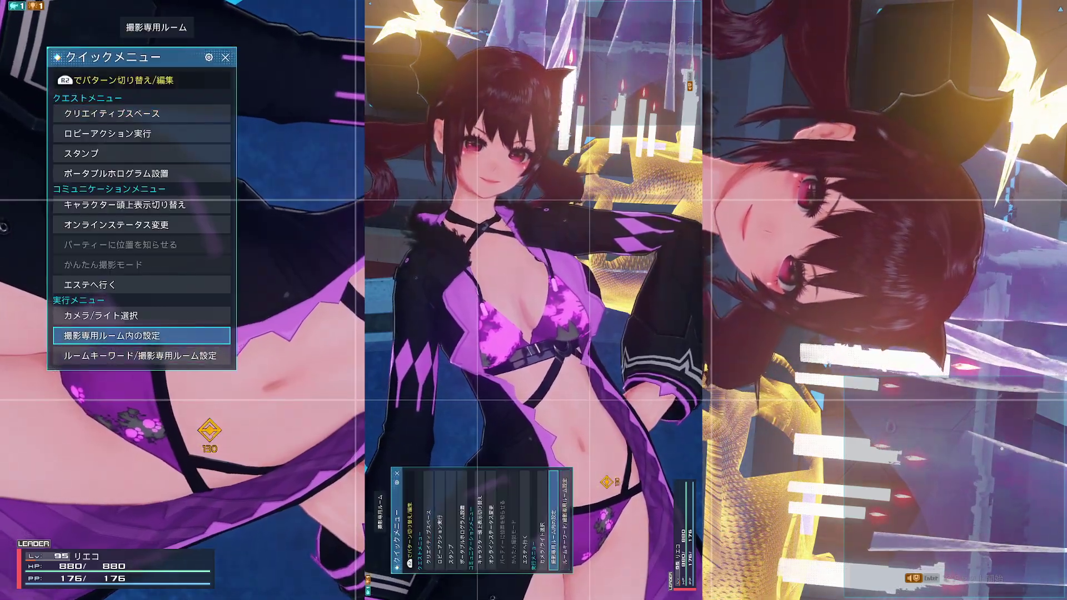
{"action": "key", "text": "Up"}
{"action": "key", "text": "Return"}
{"action": "key", "text": "Down"}
{"action": "key", "text": "Return"}
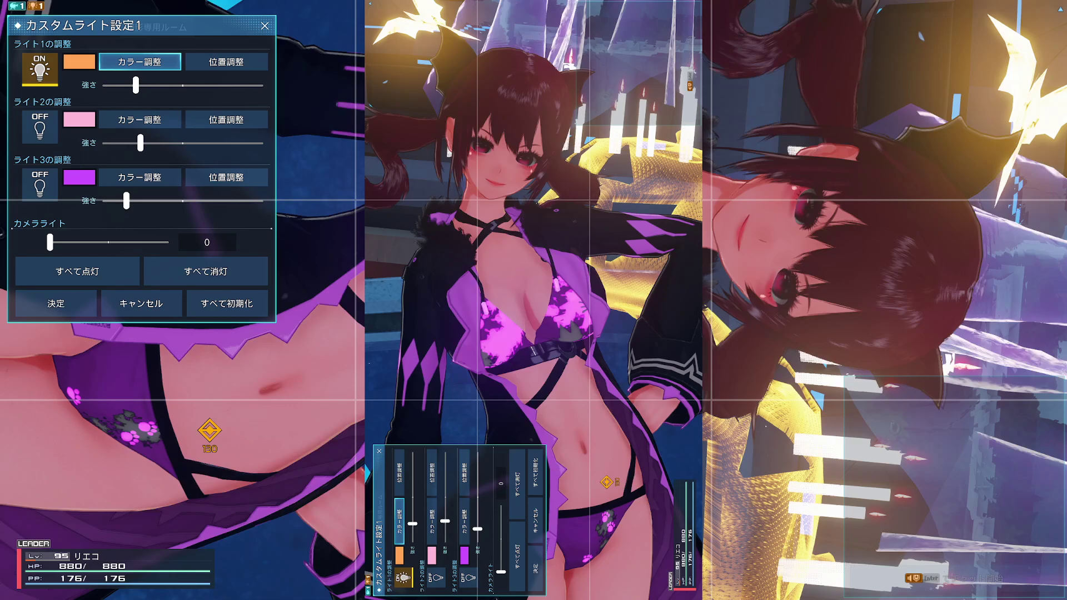
{"action": "key", "text": "Return"}
{"action": "key", "text": "Escape"}
{"action": "key", "text": "Down"}
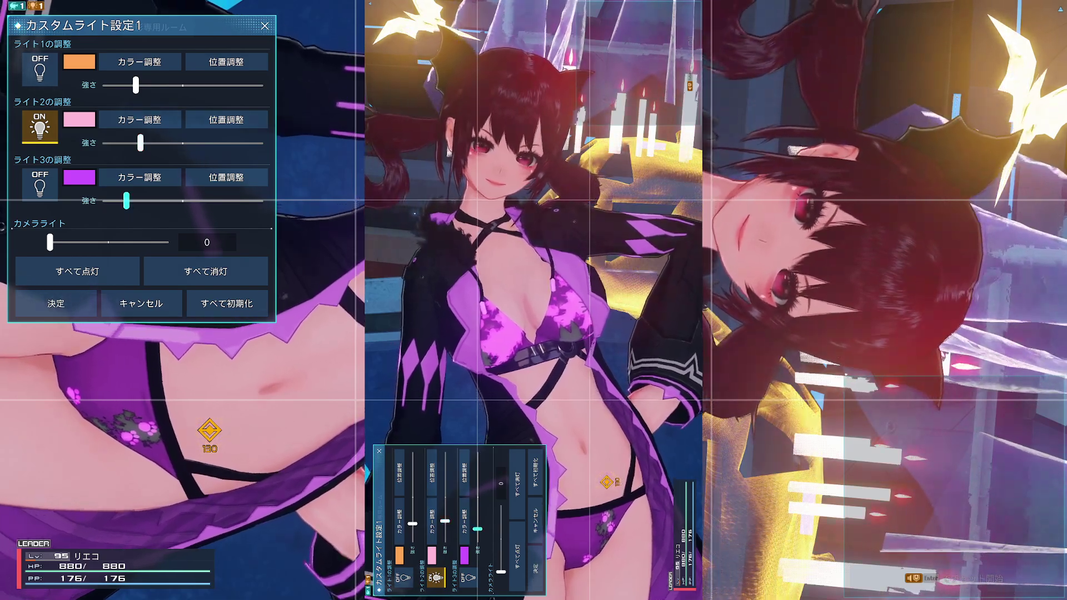
Step: Confirm custom light setting 1 with only light 2 switched on and return to the camera view
{"action": "key", "text": "Down"}
{"action": "key", "text": "Return"}
{"action": "key", "text": "Return"}
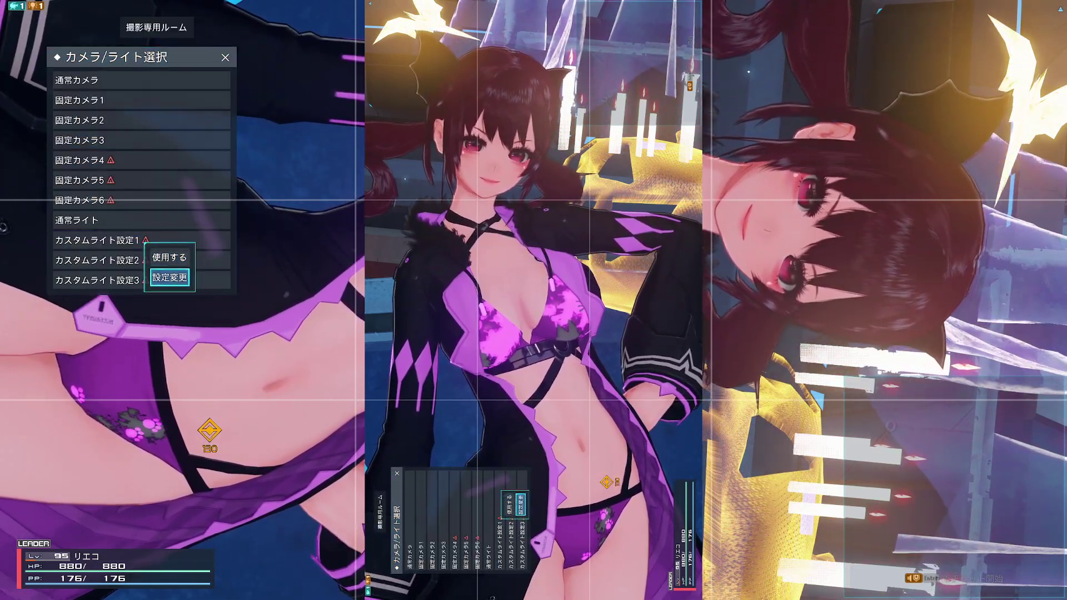
{"action": "key", "text": "Return"}
{"action": "key", "text": "Down"}
{"action": "key", "text": "Down"}
{"action": "key", "text": "Down"}
{"action": "key", "text": "Return"}
{"action": "key", "text": "Escape"}
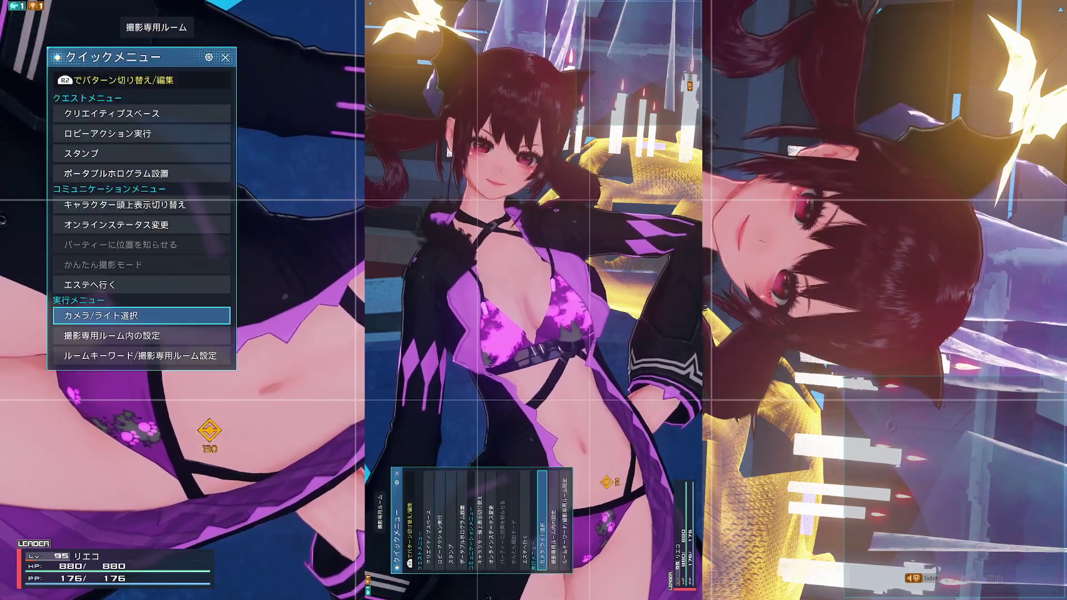
{"action": "key", "text": "Escape"}
Step: Disable Vertical Previewer and Composition and load the GlaceEorzea #Milk Cream shader preset
{"action": "key", "text": "Home"}
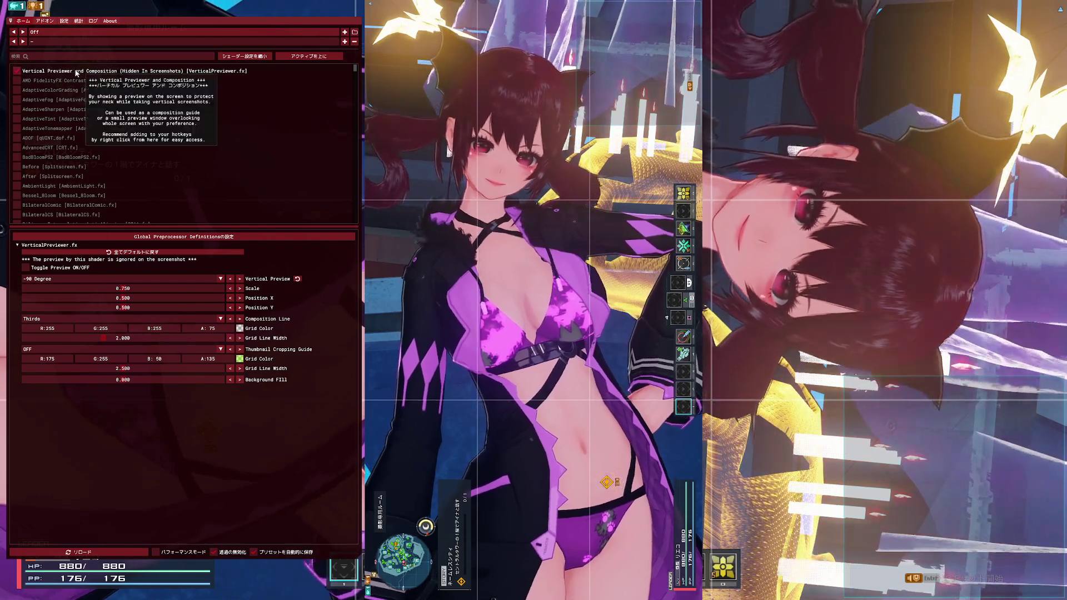
{"action": "left_click", "coordinate": [76, 72]}
{"action": "left_click", "coordinate": [81, 33]}
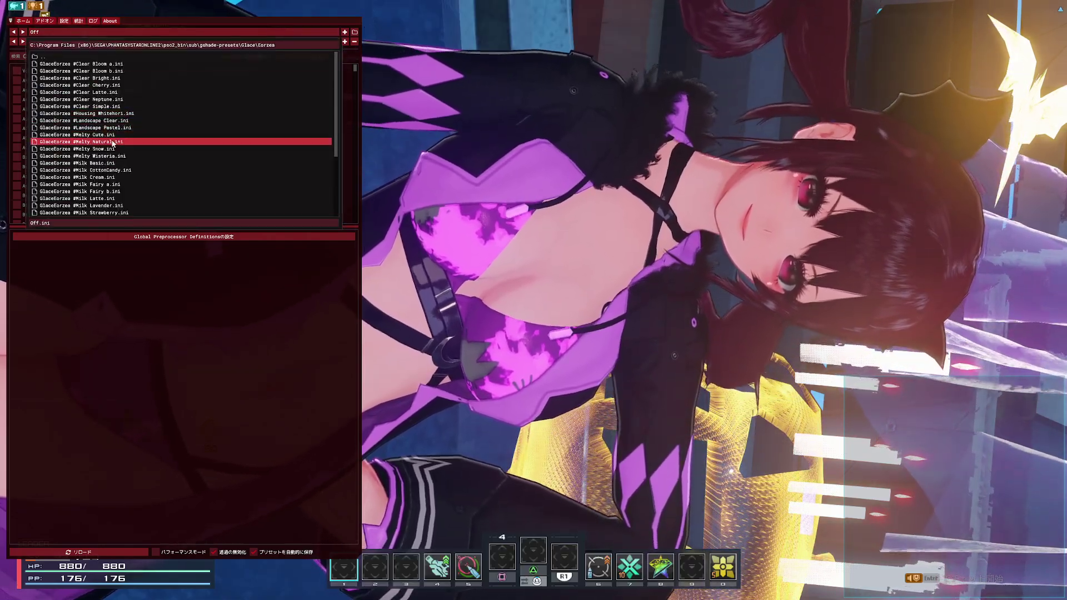
{"action": "left_click", "coordinate": [106, 177]}
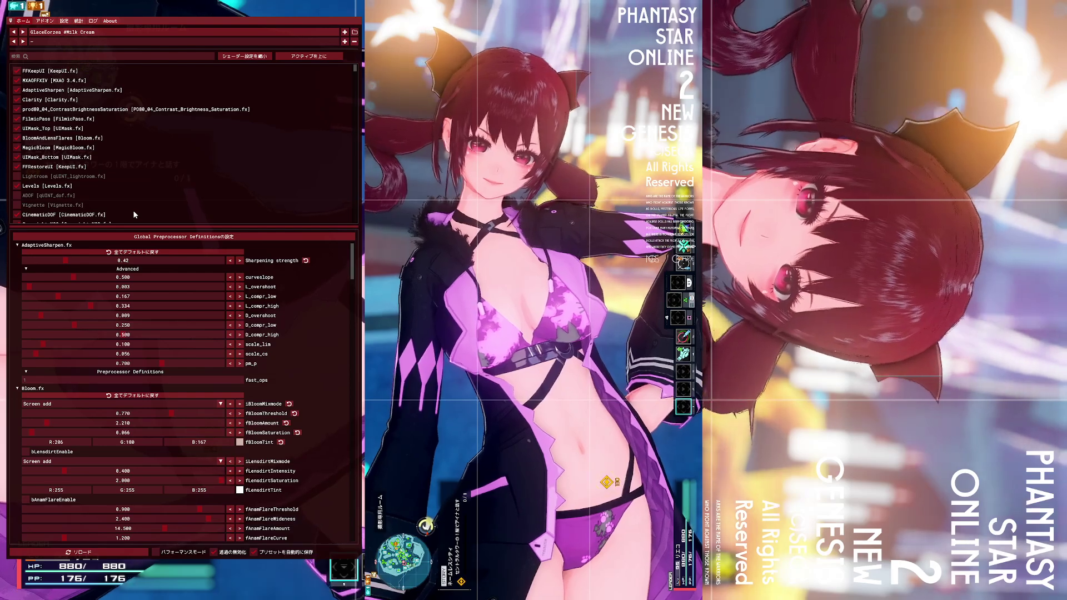
Step: Locate the Vertical Previewer and Composition shader in the shader list and show its settings
{"action": "scroll", "coordinate": [132, 211], "scroll_direction": "down", "scroll_amount": 1}
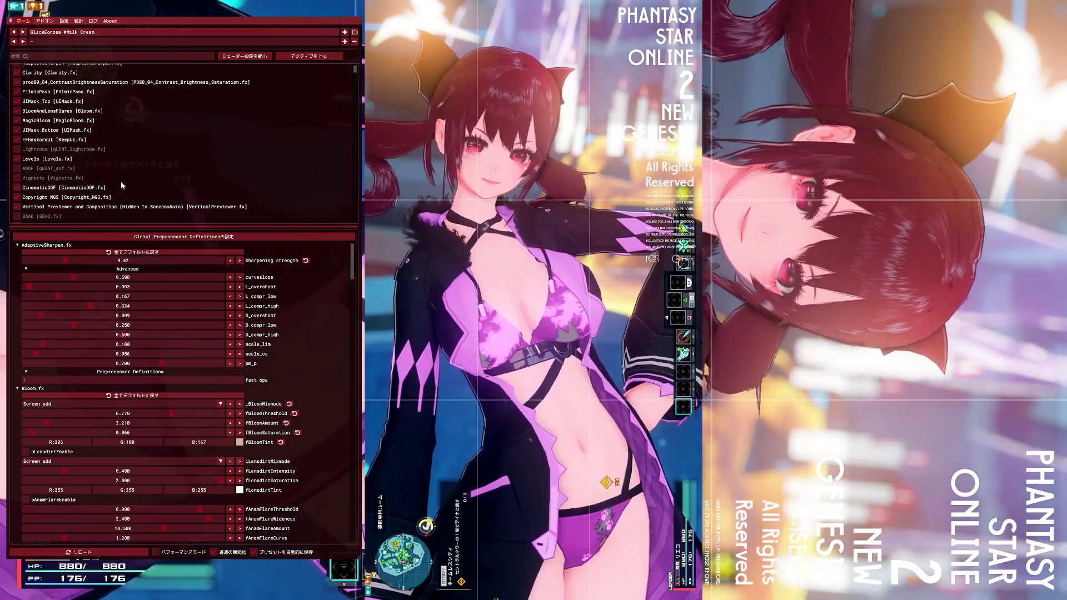
{"action": "scroll", "coordinate": [122, 186], "scroll_direction": "down", "scroll_amount": 1}
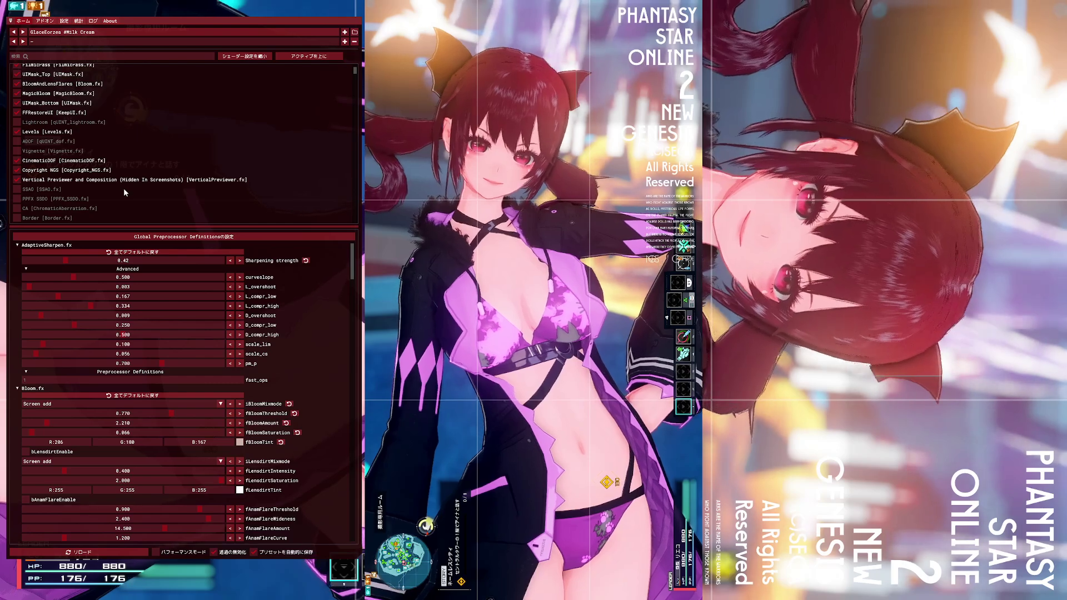
{"action": "mouse_move", "coordinate": [55, 183]}
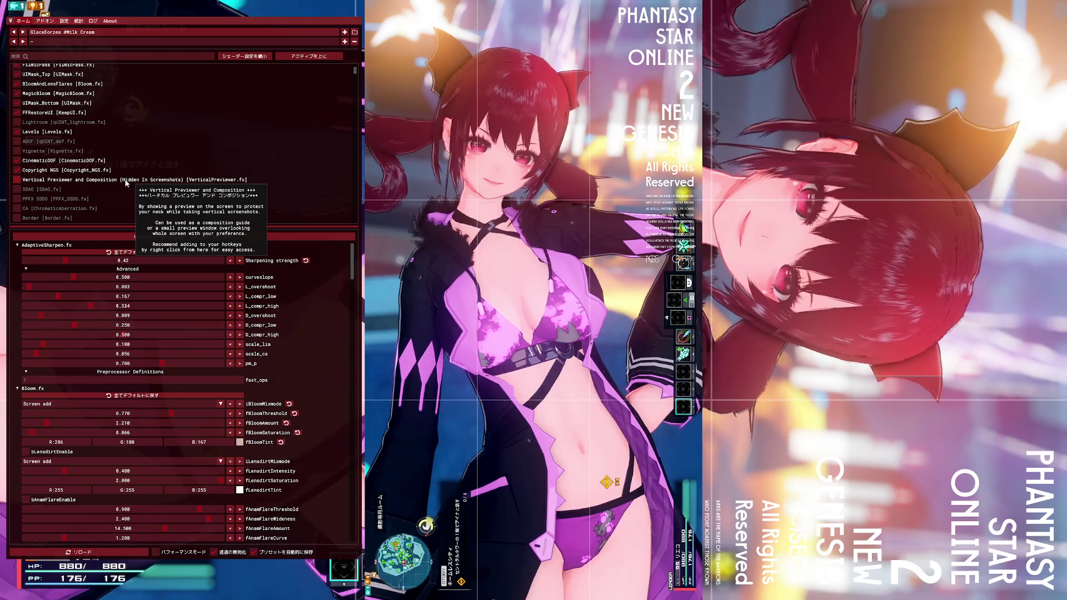
{"action": "left_click", "coordinate": [127, 182]}
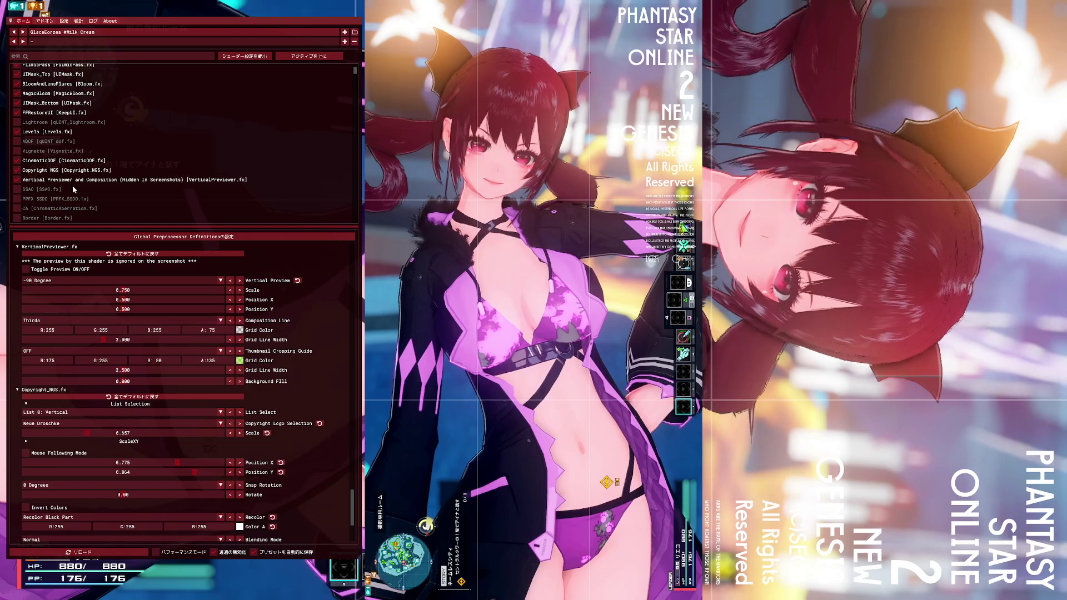
Step: Compare the image with the Copyright NGS and CinematicDOF shaders switched off and on in turn, leaving both enabled
{"action": "left_click", "coordinate": [67, 170]}
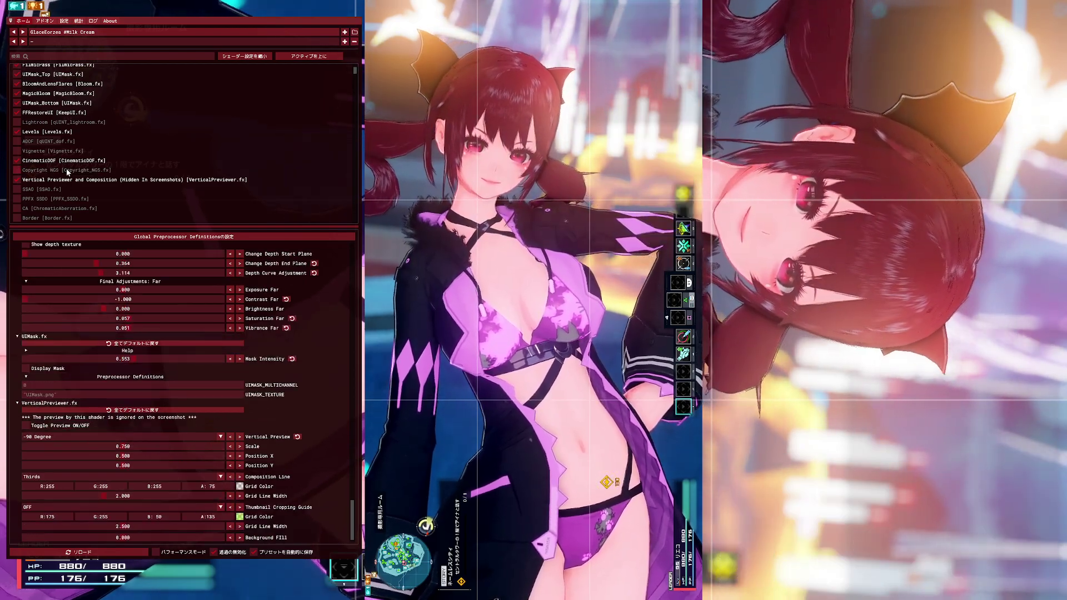
{"action": "left_click", "coordinate": [67, 170]}
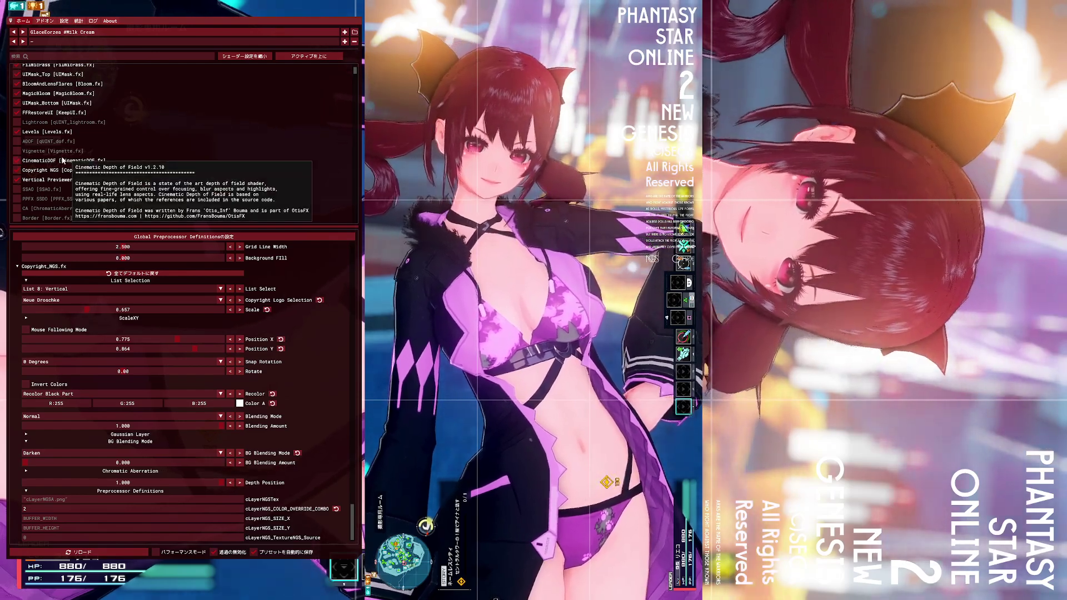
{"action": "left_click", "coordinate": [63, 160]}
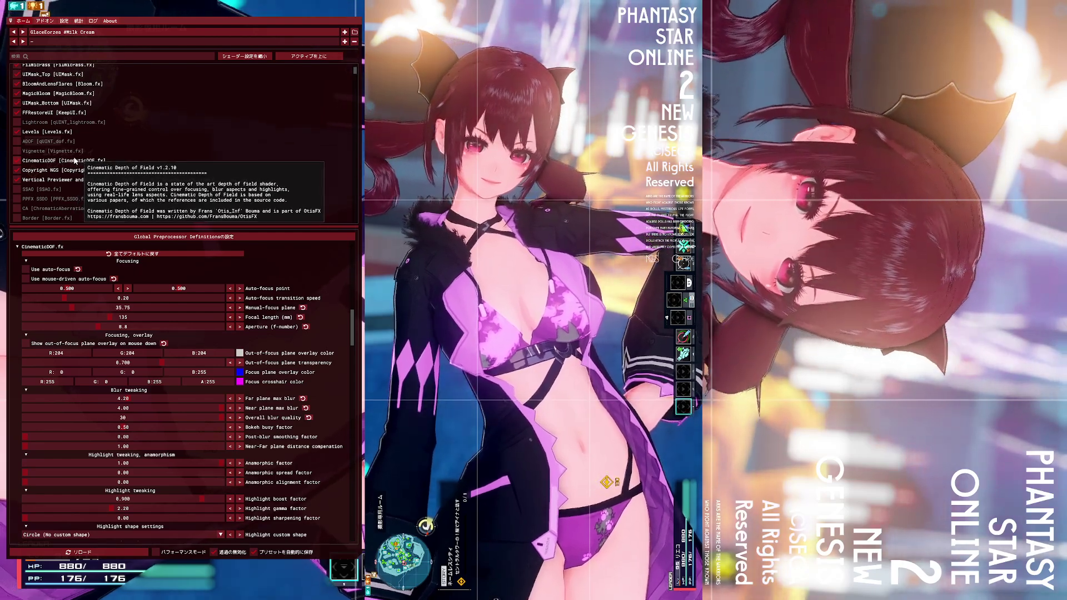
Step: Compare the image with the Lightroom and Levels shaders toggled in turn, leaving Lightroom off and Levels on
{"action": "scroll", "coordinate": [72, 167], "scroll_direction": "up", "scroll_amount": 1}
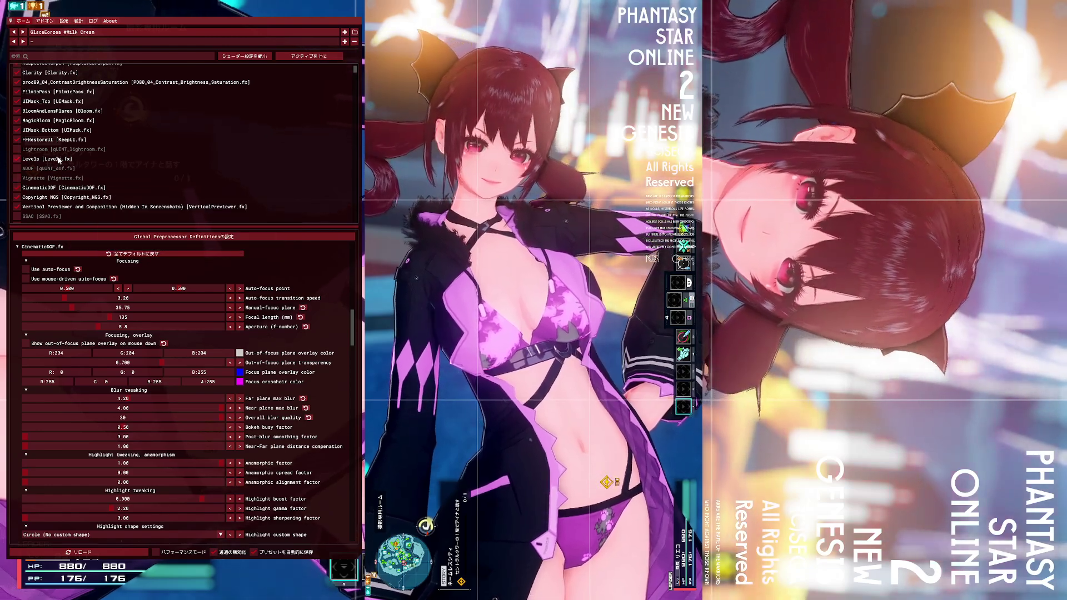
{"action": "left_click", "coordinate": [64, 150]}
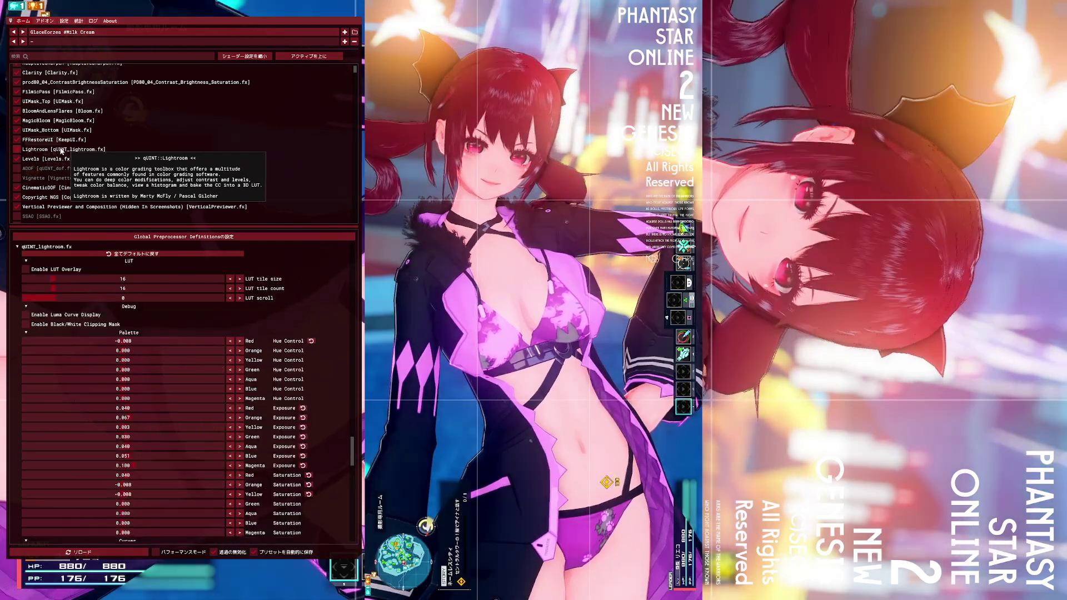
{"action": "left_click", "coordinate": [62, 150]}
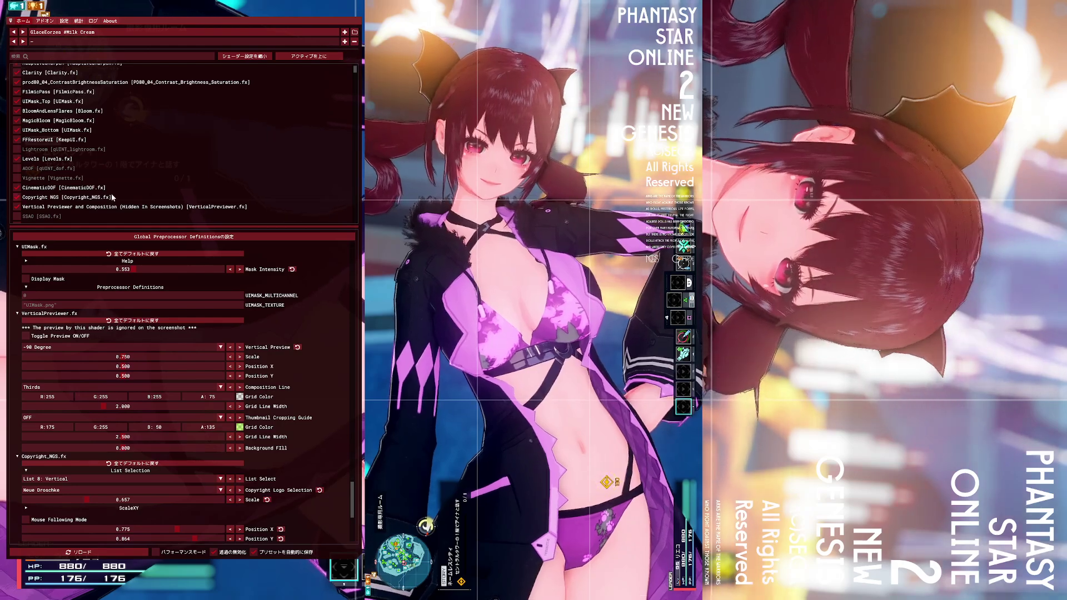
{"action": "mouse_move", "coordinate": [57, 154]}
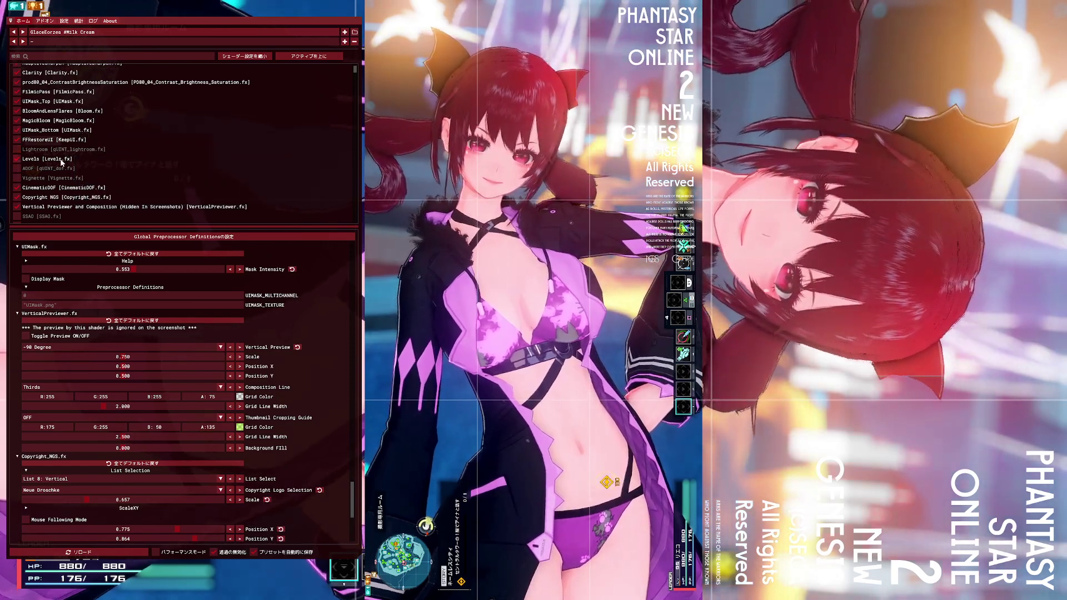
{"action": "left_click", "coordinate": [60, 159]}
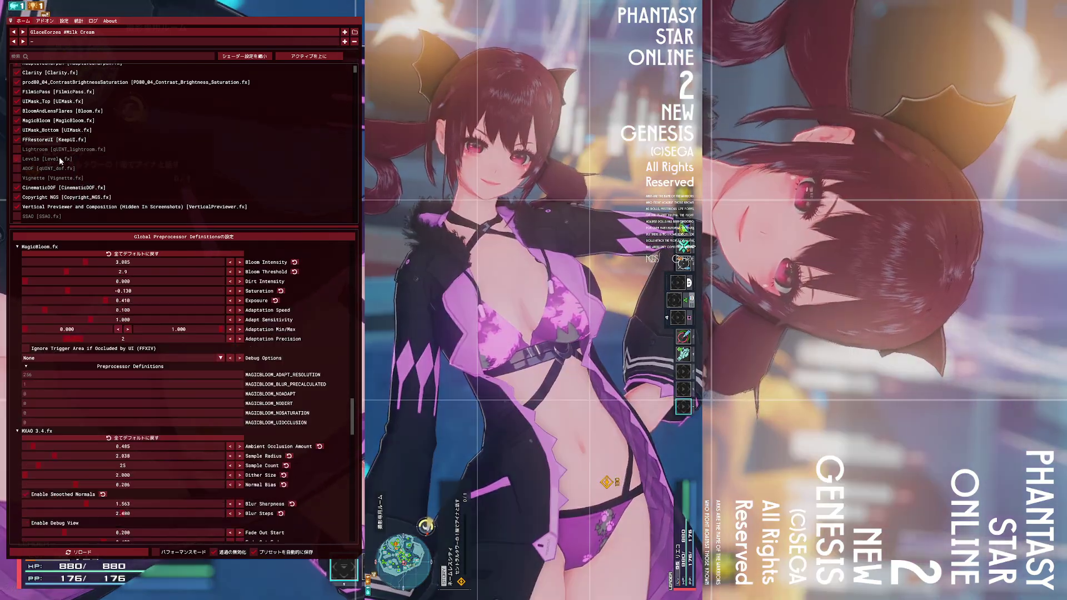
{"action": "left_click", "coordinate": [59, 158]}
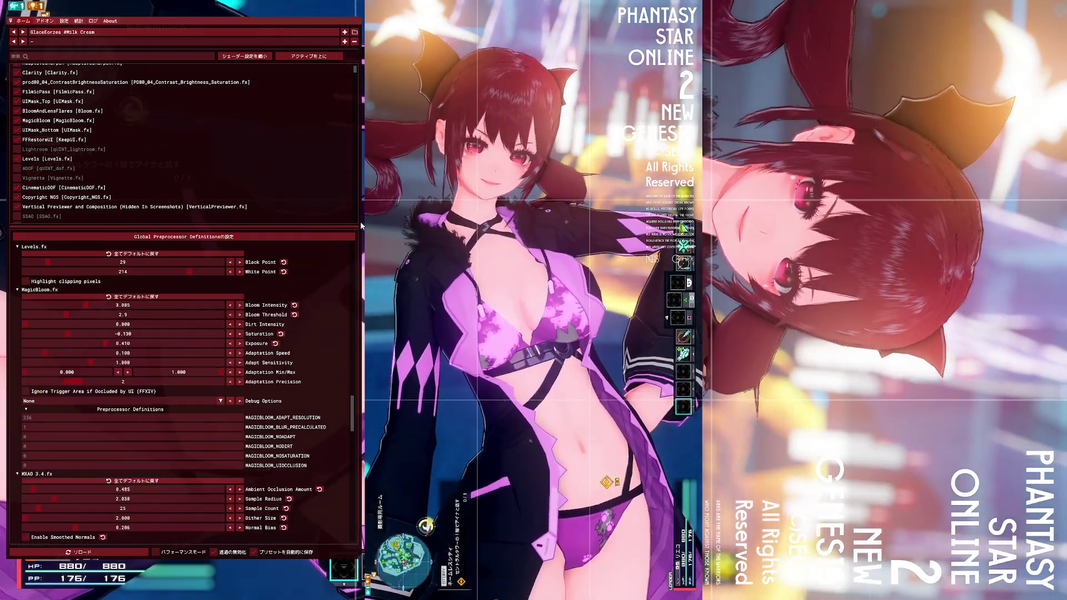
Step: Set the Levels shader's Black Point to 36 and White Point to 211, and close the shader overlay
{"action": "left_click_drag", "start_coordinate": [44, 262], "coordinate": [52, 261]}
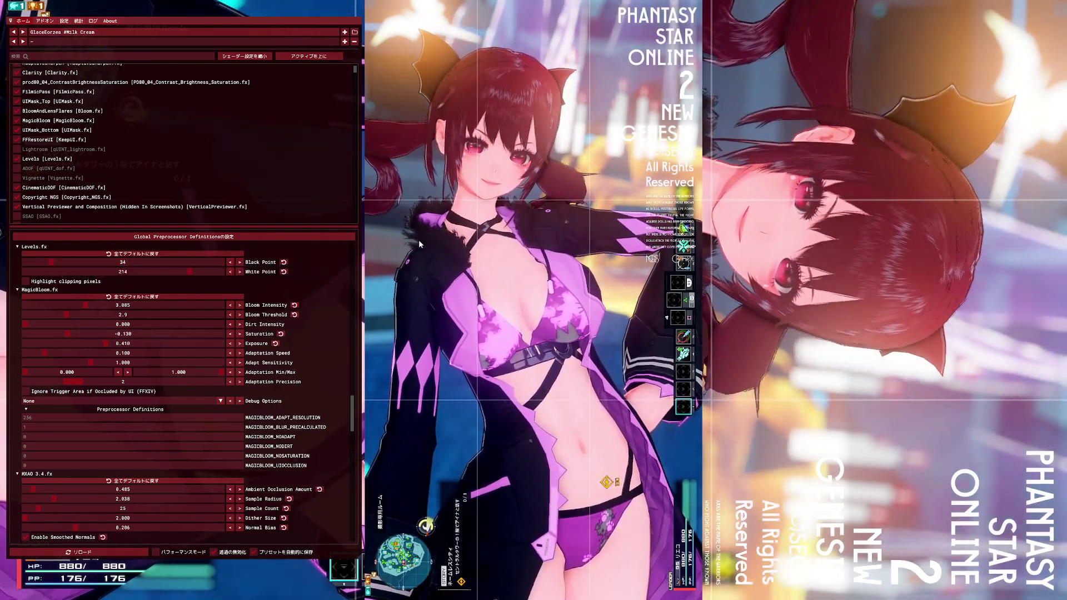
{"action": "mouse_move", "coordinate": [49, 261]}
{"action": "left_mouse_down"}
{"action": "mouse_move", "coordinate": [68, 261]}
{"action": "mouse_move", "coordinate": [52, 258]}
{"action": "left_mouse_up"}
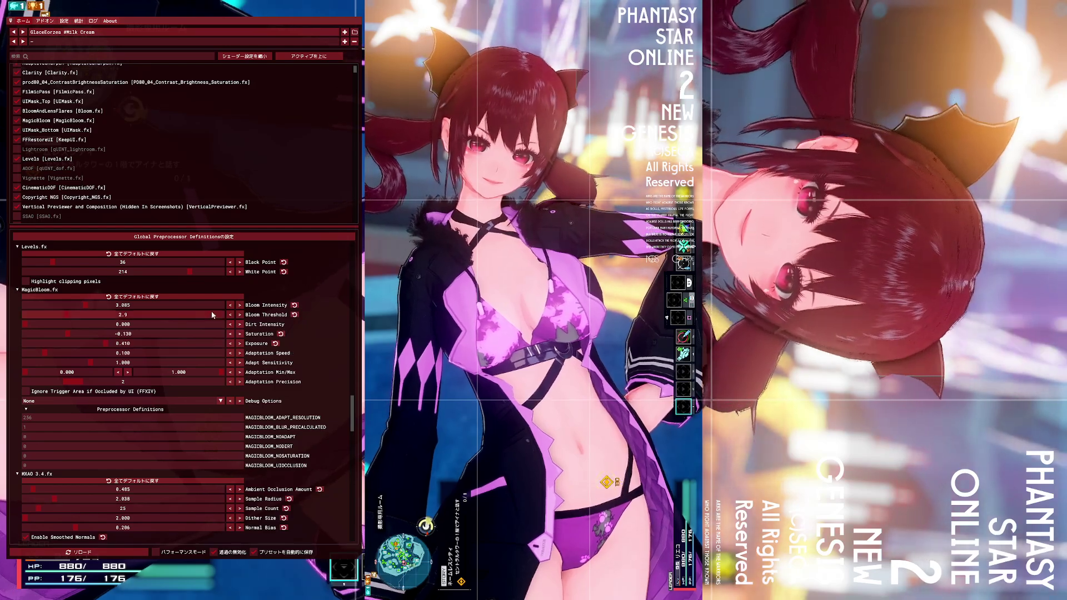
{"action": "left_click_drag", "start_coordinate": [189, 271], "coordinate": [192, 272]}
{"action": "left_click_drag", "start_coordinate": [188, 270], "coordinate": [188, 272]}
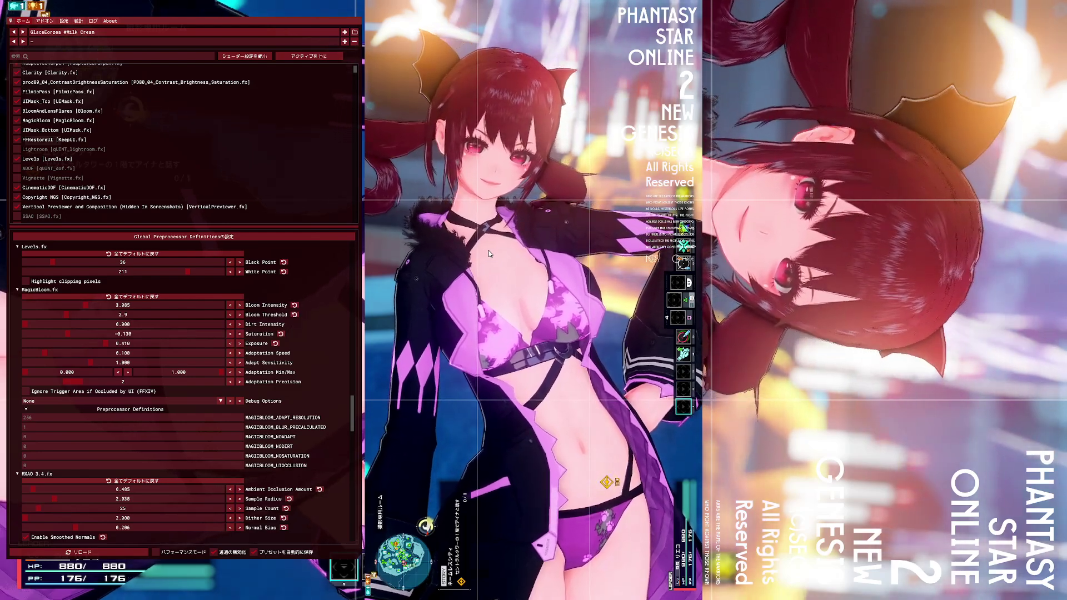
{"action": "key", "text": "Home"}
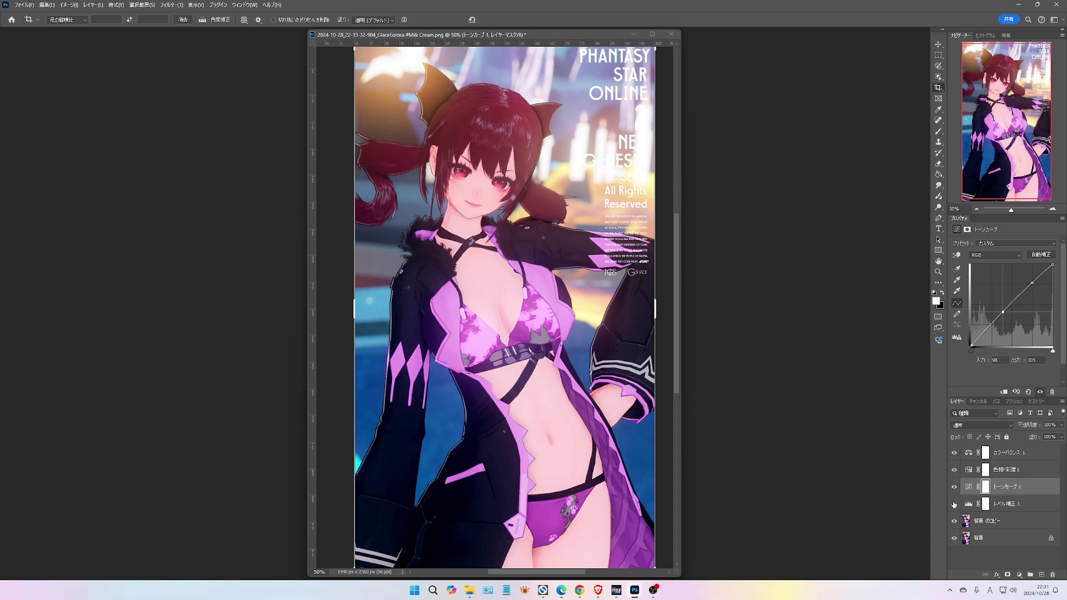
Step: Switch to Photoshop and compare the portrait with its levels, tone curve, hue/saturation and color balance adjustment layers hidden and shown
{"action": "left_click_drag", "start_coordinate": [954, 487], "coordinate": [955, 453]}
{"action": "left_click", "coordinate": [954, 503]}
{"action": "left_click", "coordinate": [954, 487]}
{"action": "mouse_move", "coordinate": [953, 455]}
{"action": "left_mouse_down"}
{"action": "mouse_move", "coordinate": [954, 505]}
{"action": "mouse_move", "coordinate": [954, 469]}
{"action": "left_mouse_up"}
{"action": "left_click", "coordinate": [955, 489]}
{"action": "left_click", "coordinate": [955, 455]}
Step: Set the カラーバランス 1 layer's midtones to -22 for cyan–red, +3 for magenta–green and +14 for yellow–blue
{"action": "left_click", "coordinate": [971, 453]}
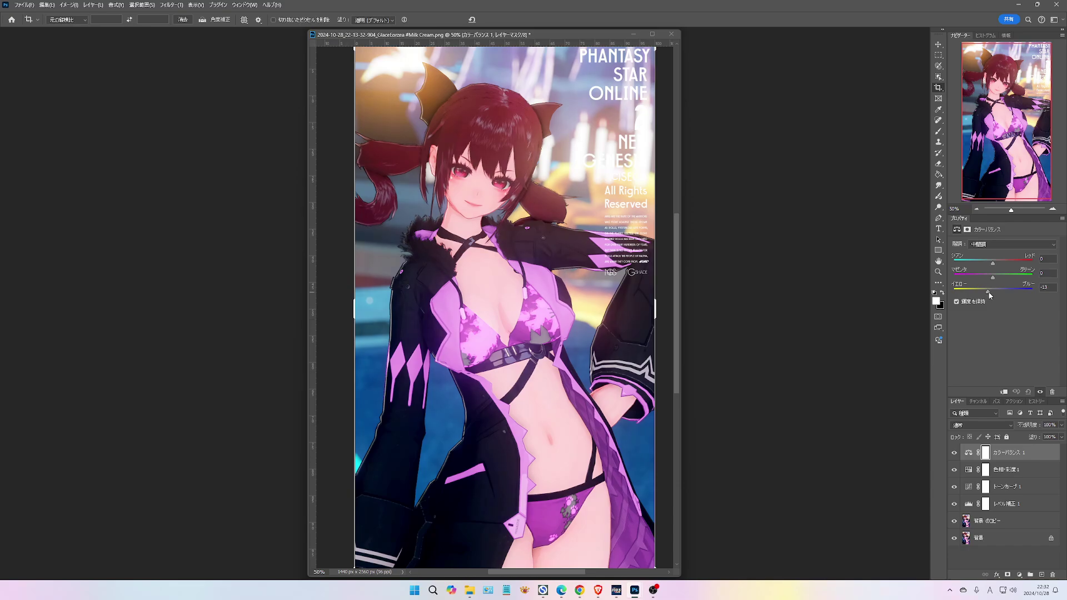
{"action": "left_click_drag", "start_coordinate": [993, 291], "coordinate": [1007, 295]}
{"action": "key", "text": "ctrl+z"}
{"action": "left_click_drag", "start_coordinate": [988, 263], "coordinate": [985, 262]}
{"action": "mouse_move", "coordinate": [992, 292]}
{"action": "left_mouse_down"}
{"action": "mouse_move", "coordinate": [983, 289]}
{"action": "mouse_move", "coordinate": [998, 289]}
{"action": "mouse_move", "coordinate": [989, 276]}
{"action": "mouse_move", "coordinate": [998, 275]}
{"action": "left_mouse_up"}
Step: Compare the portrait with and without the カラーバランス 1 color balance adjustment by repeatedly toggling the layer's visibility
{"action": "left_click", "coordinate": [953, 453]}
{"action": "left_click", "coordinate": [954, 453]}
{"action": "left_click", "coordinate": [953, 453]}
{"action": "left_click", "coordinate": [954, 453]}
{"action": "left_click", "coordinate": [954, 453]}
{"action": "left_click", "coordinate": [954, 454]}
{"action": "left_click", "coordinate": [954, 454]}
{"action": "left_click", "coordinate": [954, 454]}
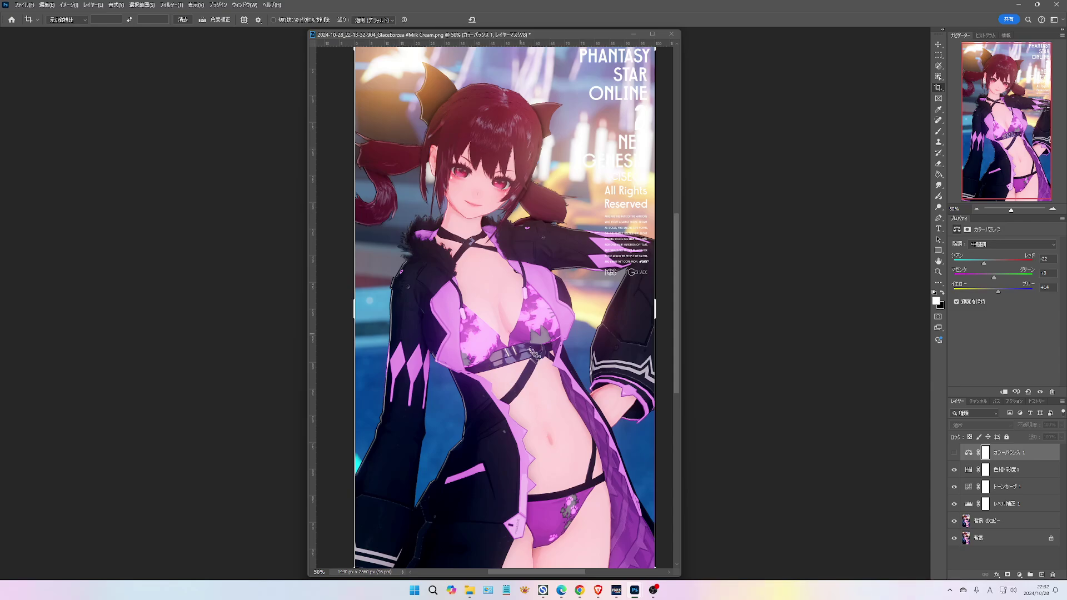